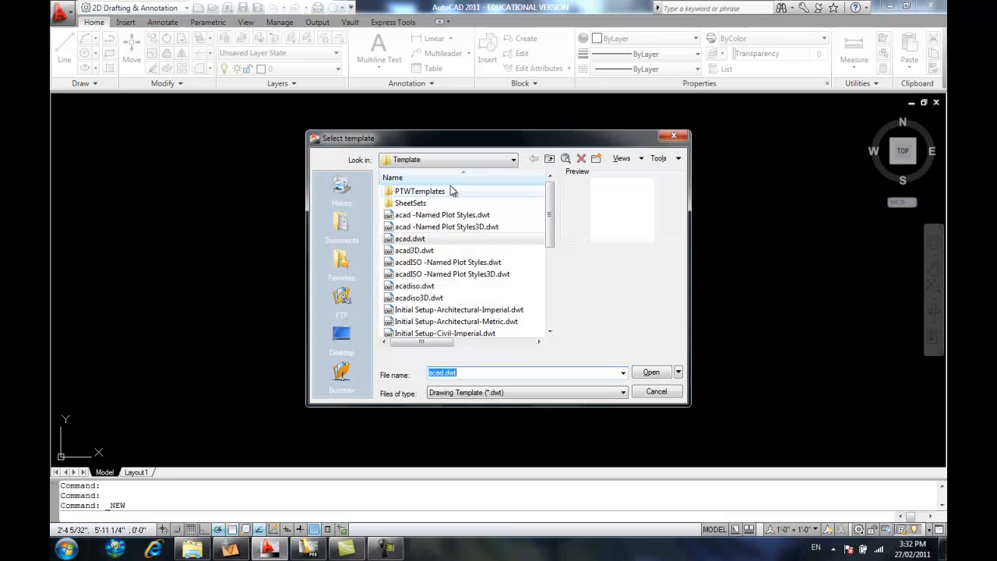
- Create a new drawing from the acad.dwt template and turn the grid off
left_click(406, 242)
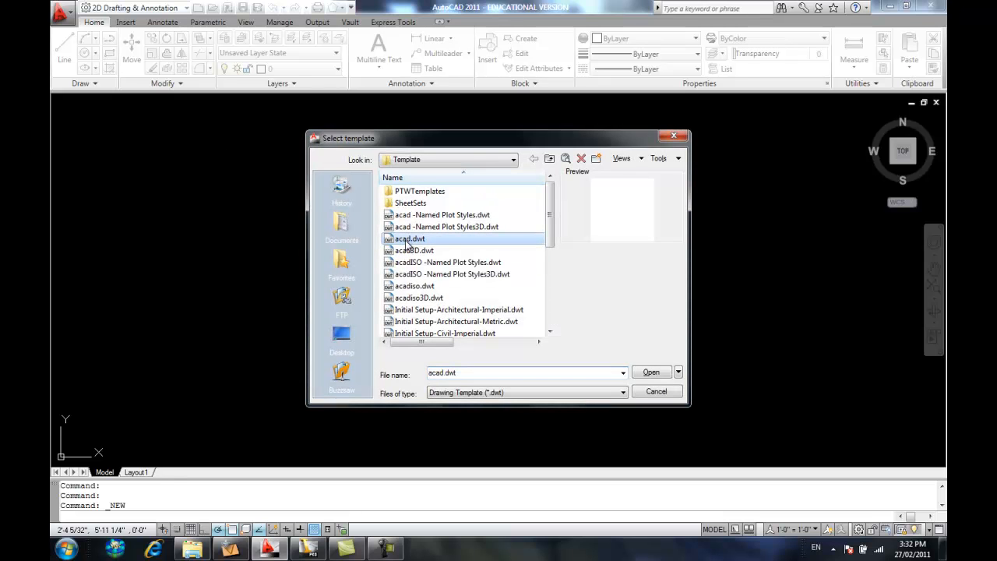
left_click(652, 372)
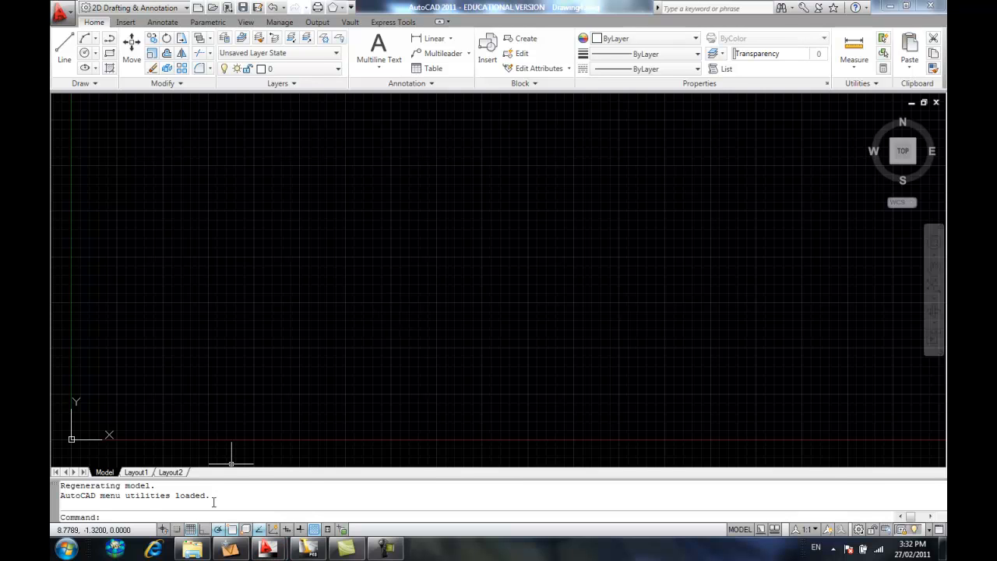
left_click(190, 529)
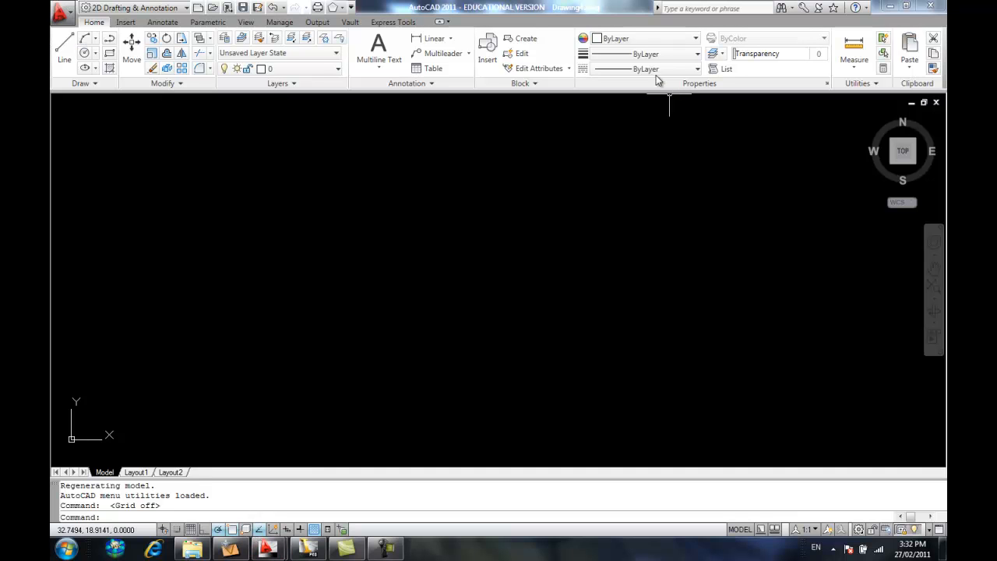
- Import the ACIS file F1 Chassis.sat from the F1 Slot folder into the drawing
left_click(118, 24)
left_click(527, 50)
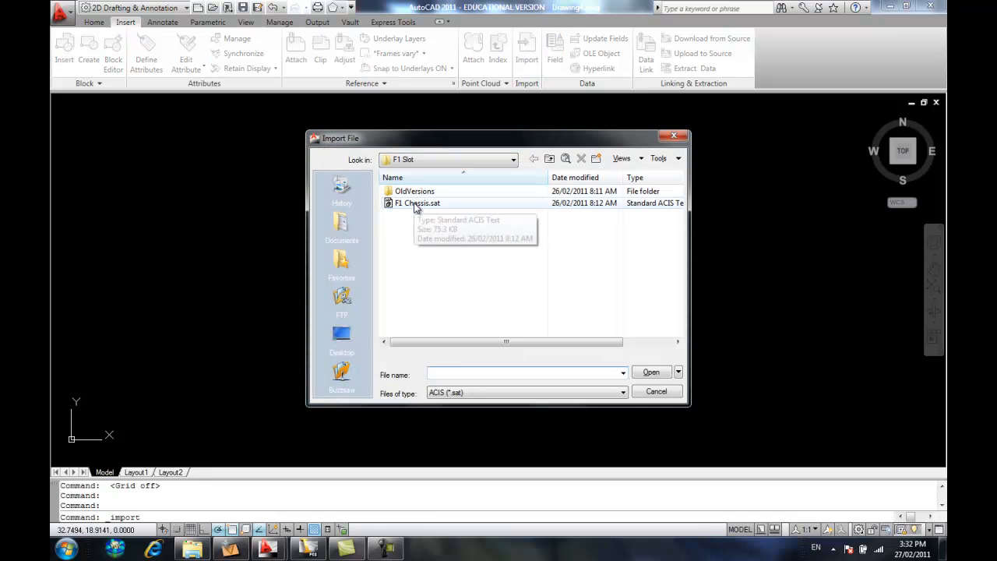
double_click(415, 204)
scroll(126, 410, "down", 2)
scroll(97, 436, "up", 4)
middle_click_drag(226, 364, 703, 265)
scroll(624, 268, "up", 4)
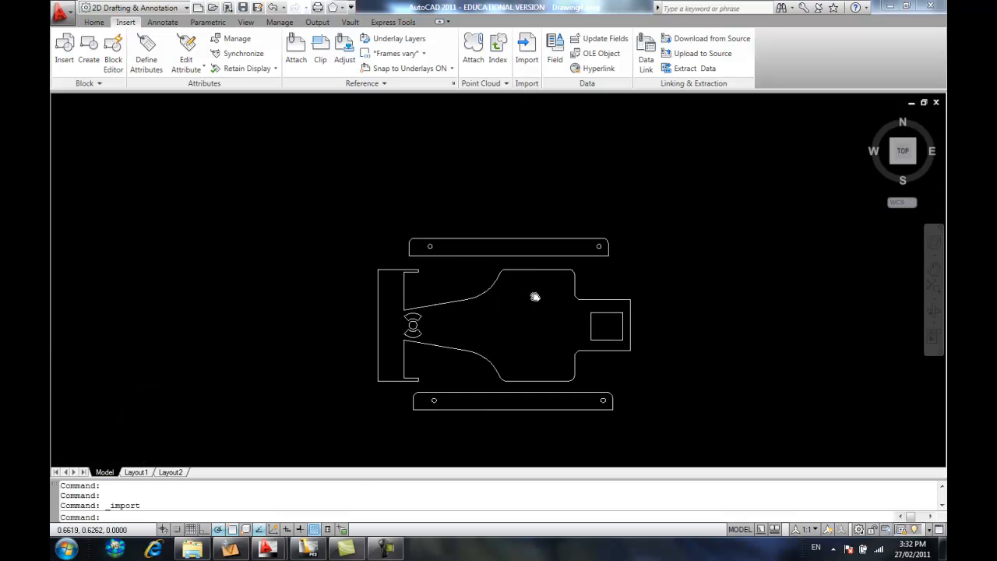
scroll(487, 339, "down", 6)
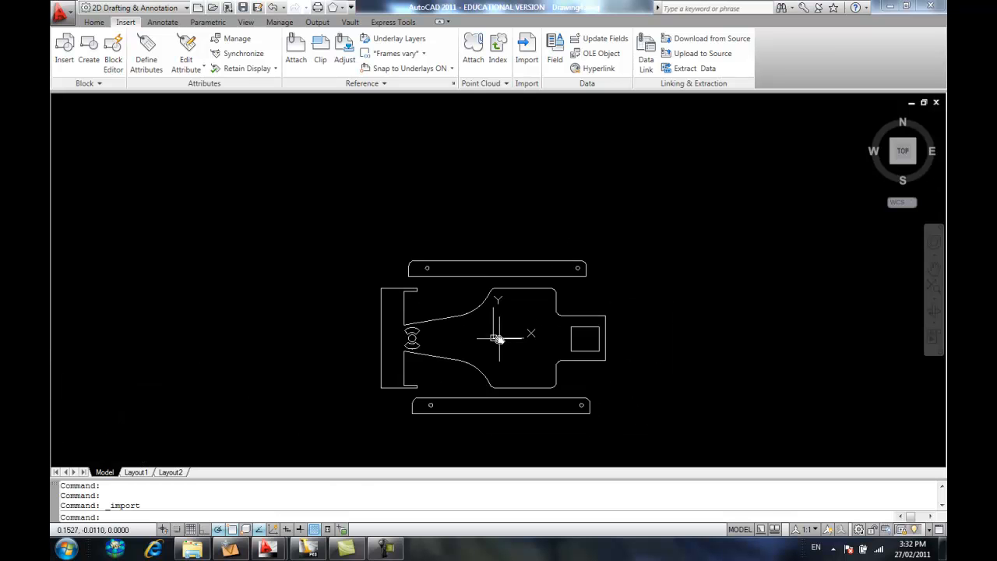
- Draw a rectangle from corner 0,0 to corner 6,4
left_click(92, 22)
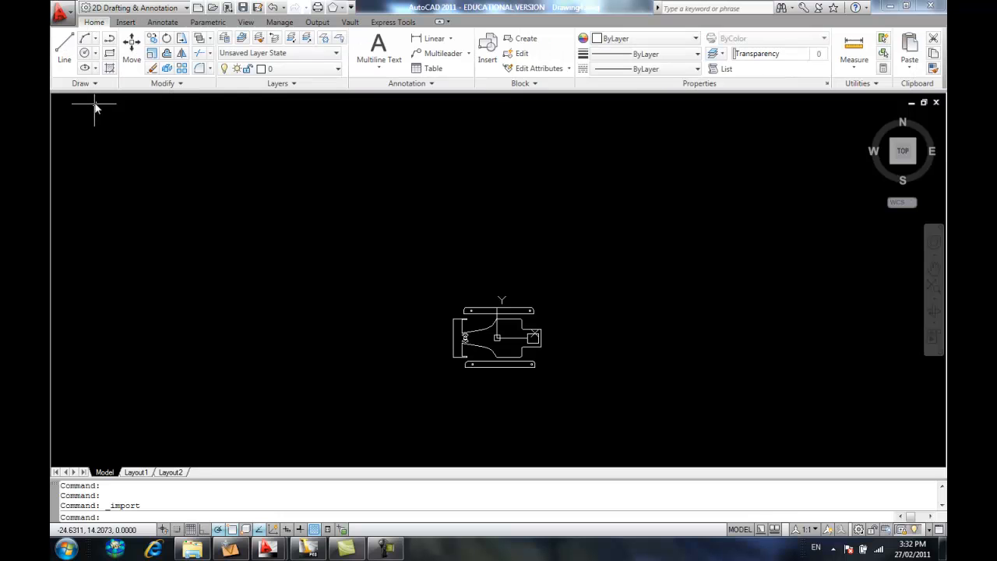
left_click(109, 55)
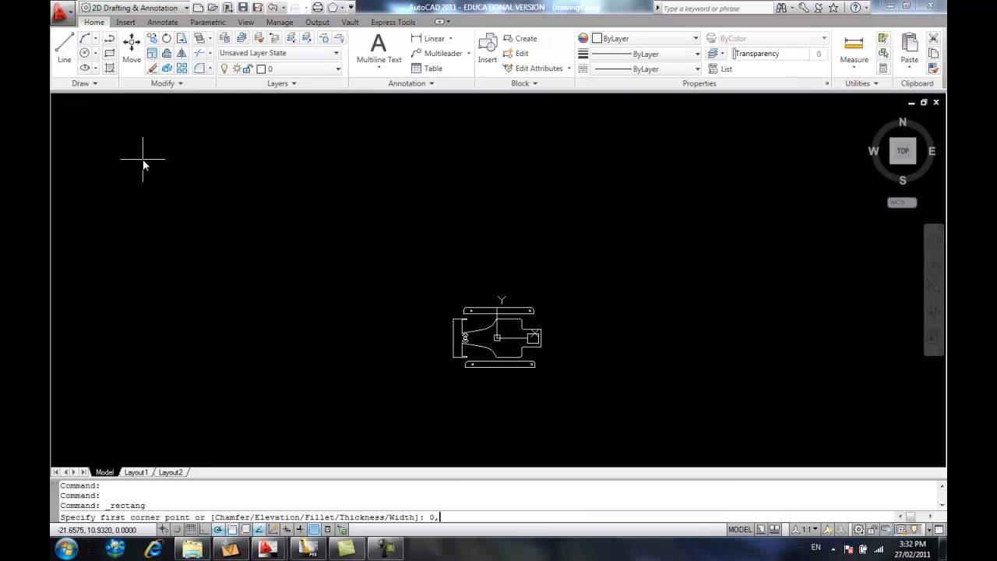
key("Return")
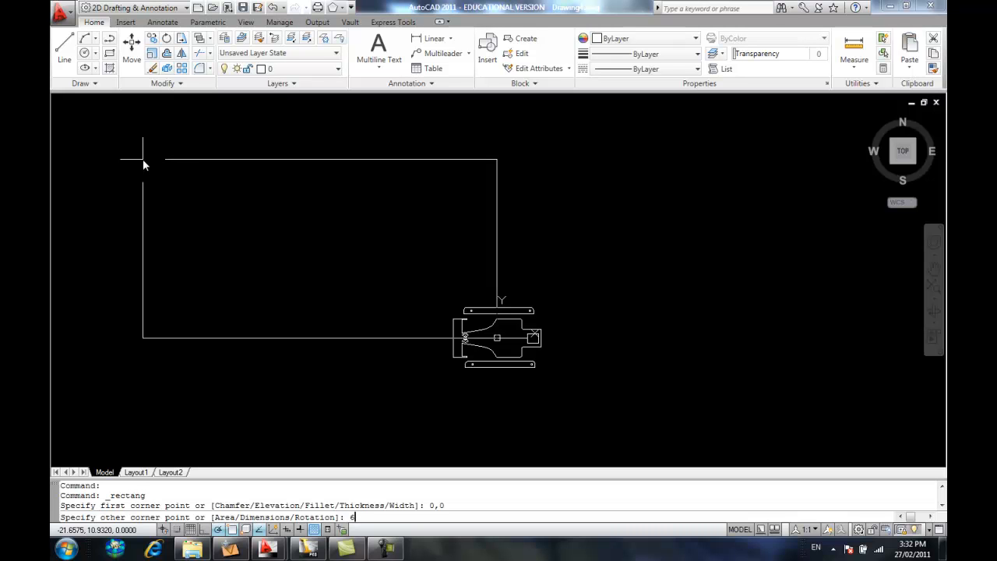
type("6,4")
key("Return")
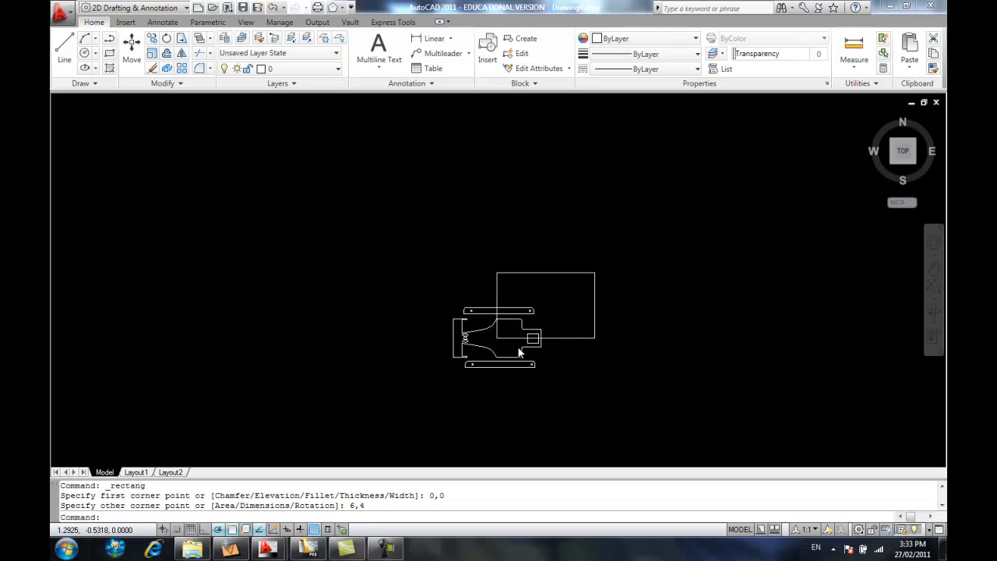
- Move the chassis and both side strips together so they lie inside the 6 by 4 rectangle
scroll(518, 341, "up", 3)
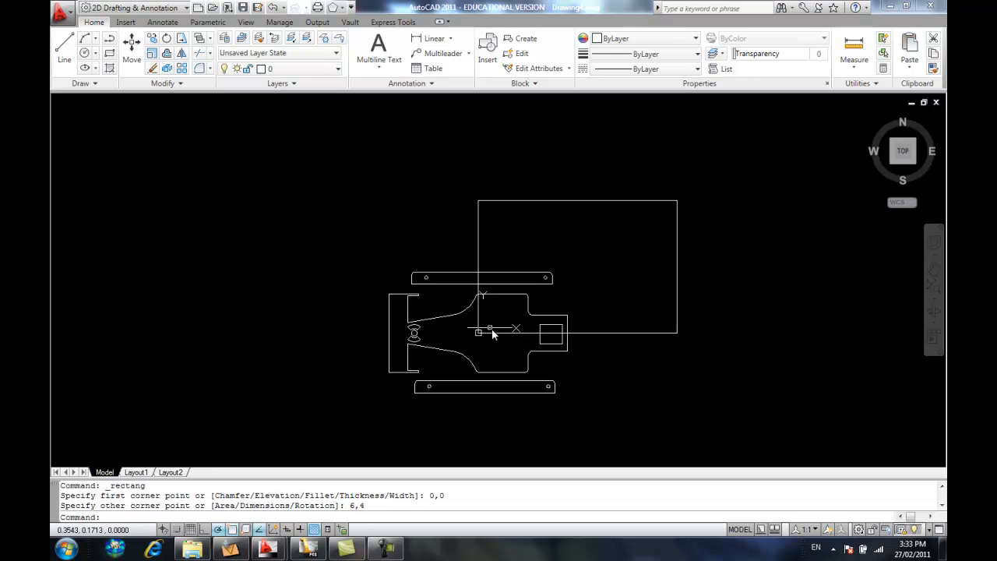
left_click(337, 237)
left_click(640, 461)
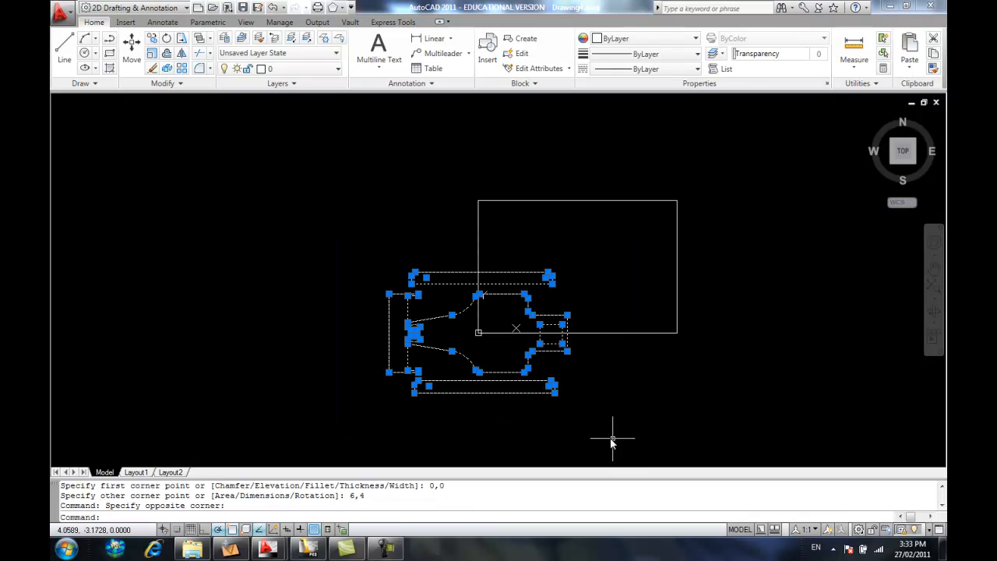
type("m")
key("Return")
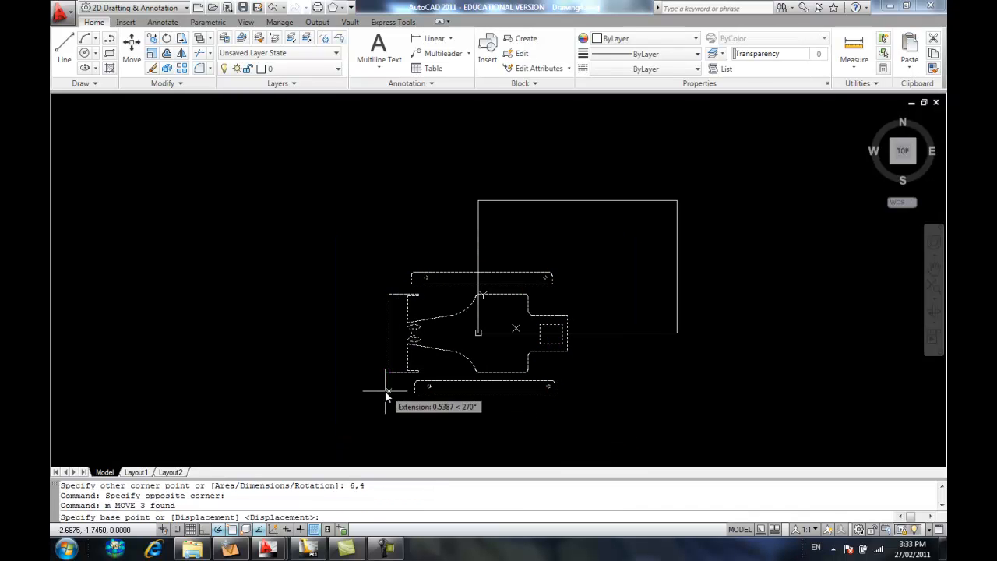
left_click(335, 420)
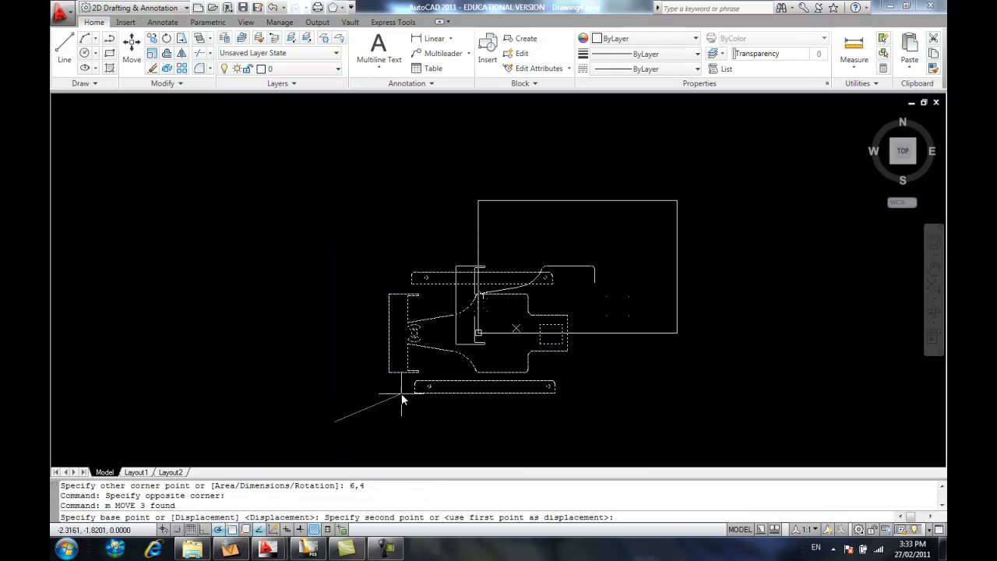
left_click(428, 360)
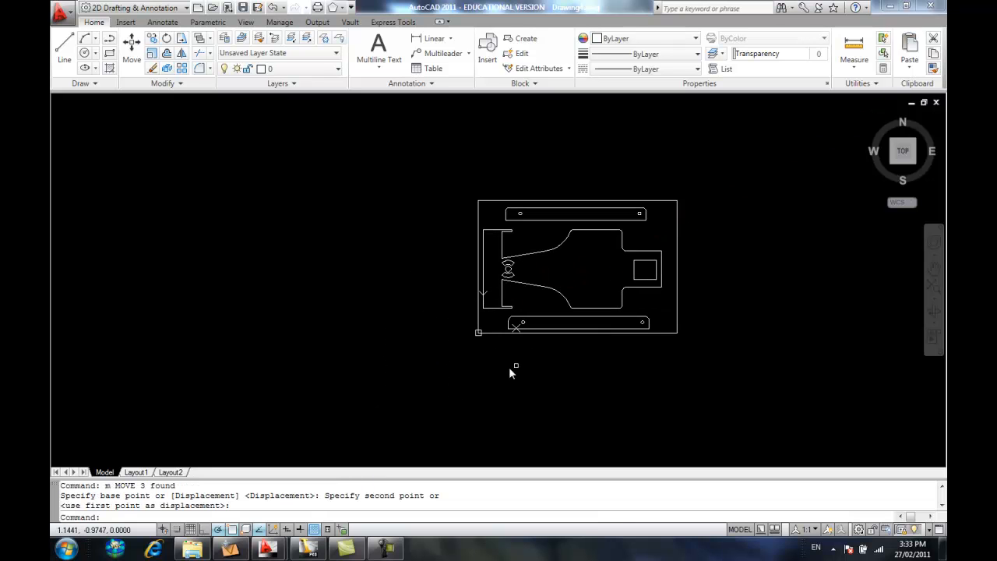
- Move the three chassis parts horizontally about 0.22 units in the positive X direction to centre them in the rectangle
scroll(593, 346, "up", 3)
scroll(605, 358, "down", 2)
mouse_move(656, 334)
middle_mouse_down()
mouse_move(458, 401)
mouse_move(469, 390)
middle_mouse_up()
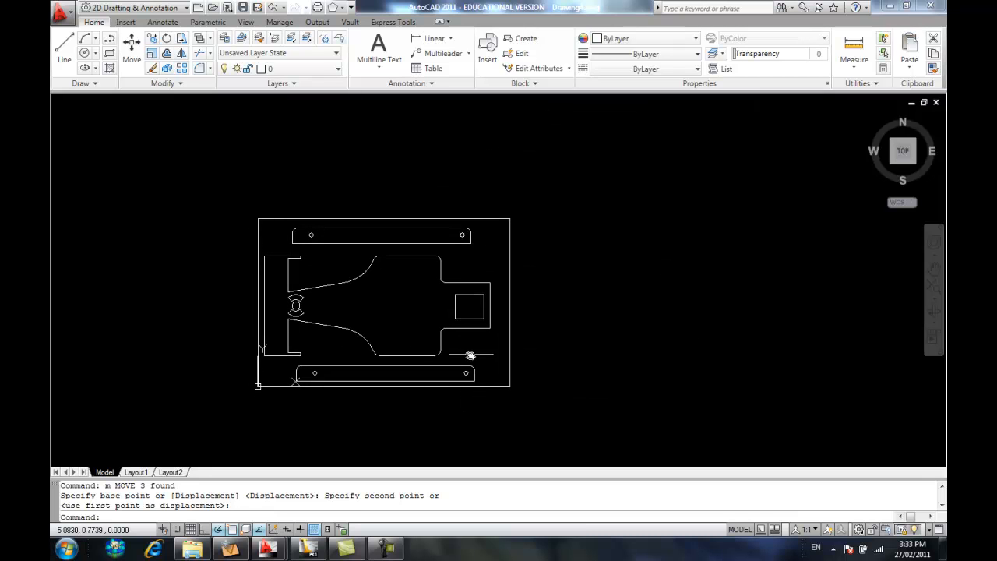
left_click(497, 381)
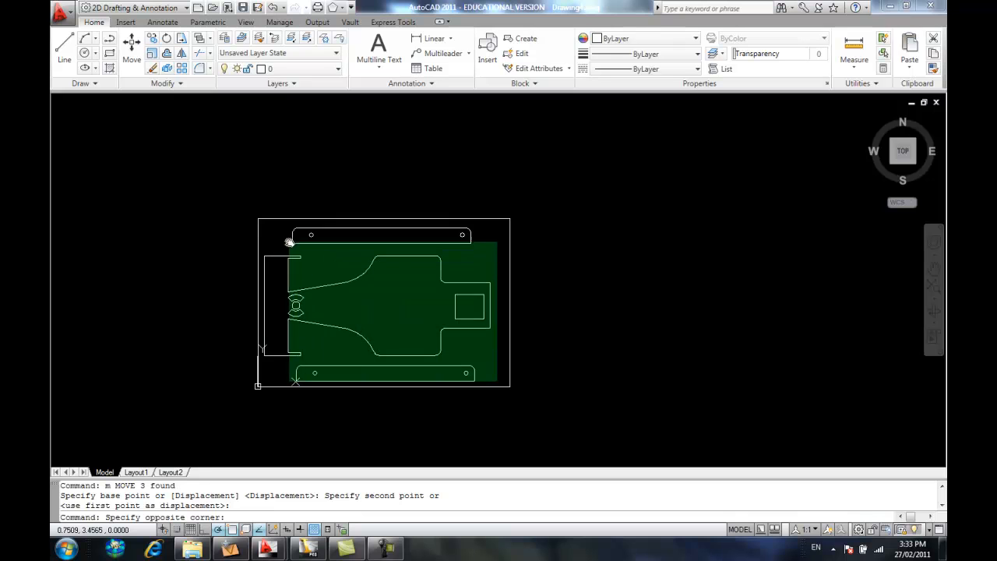
left_click(259, 225)
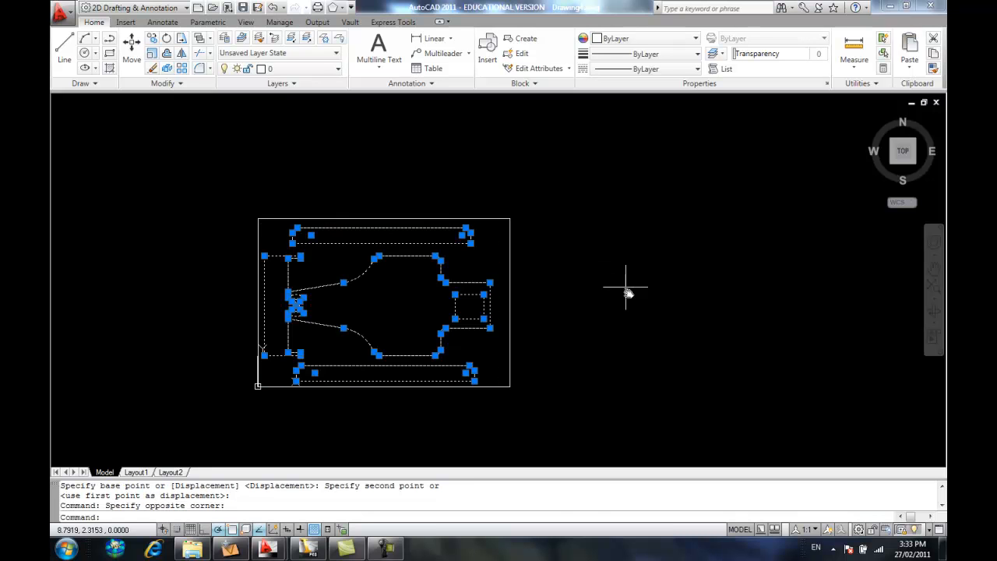
type("m")
key("Return")
left_click(608, 334)
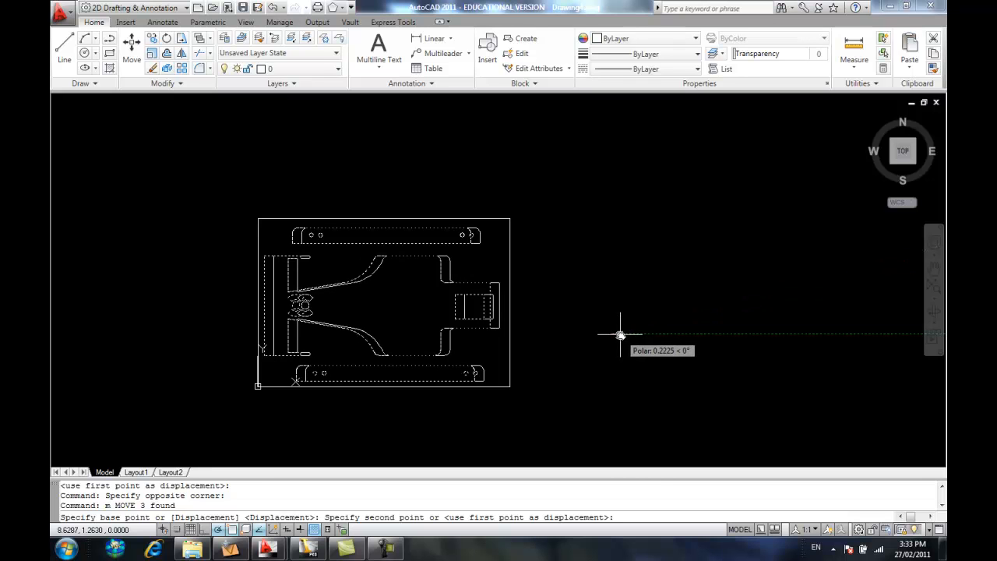
left_click(620, 335)
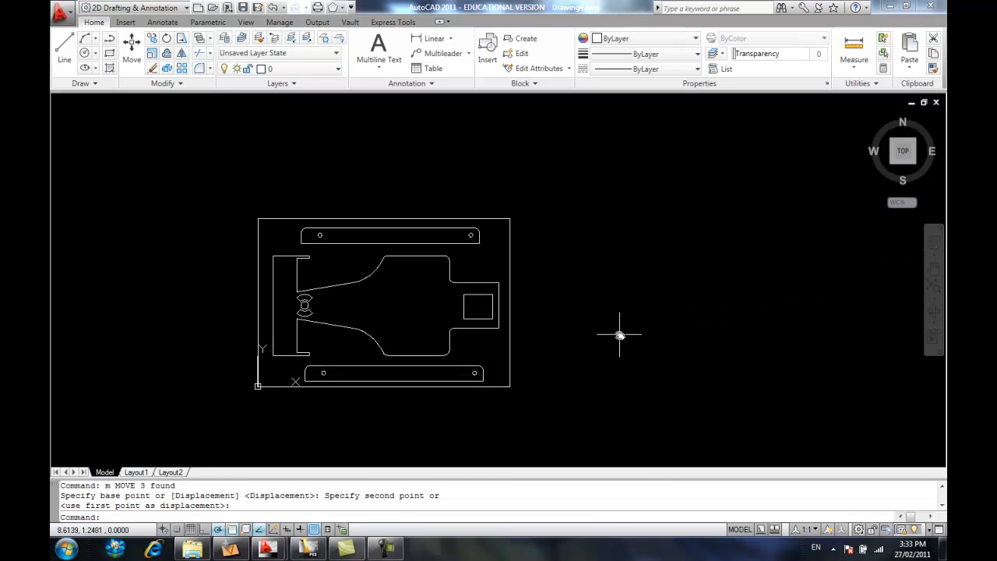
- Check the parts' thickness from the front, then explode all three chassis solids in the top view
mouse_move(333, 168)
middle_mouse_down()
mouse_move(375, 171)
mouse_move(367, 165)
middle_mouse_up()
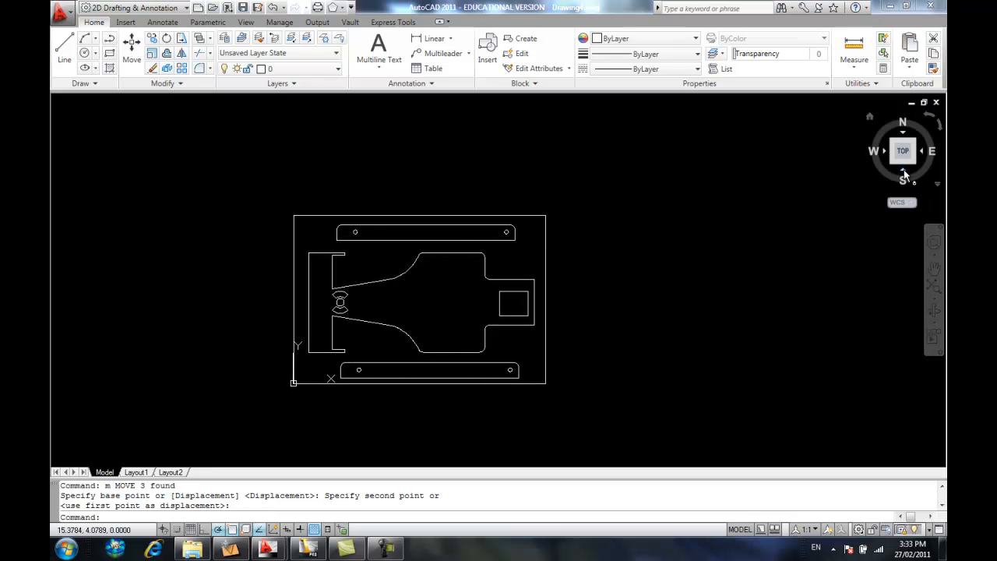
left_click(903, 175)
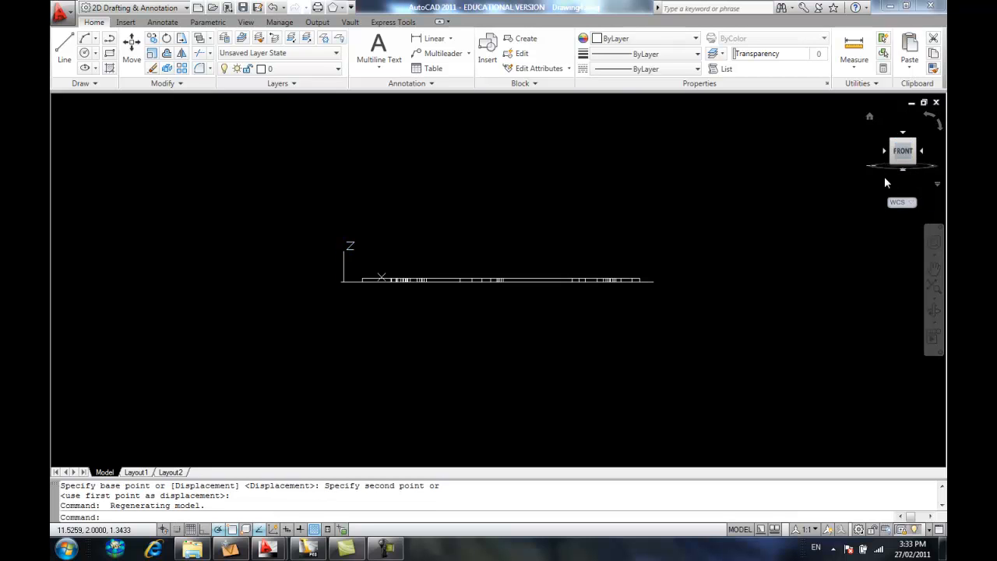
left_click(903, 137)
type("x")
key("Return")
left_click(644, 378)
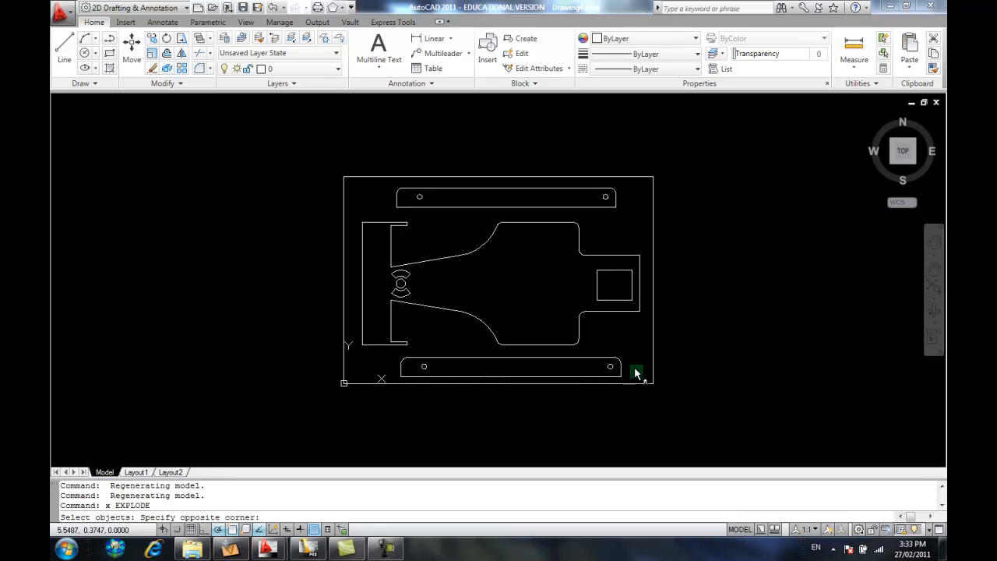
left_click(362, 185)
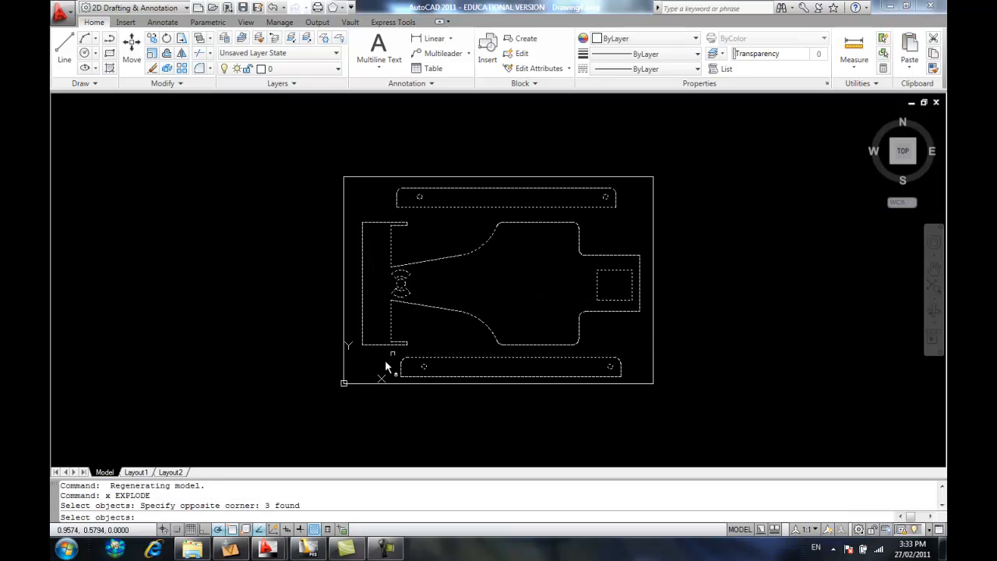
key("Return")
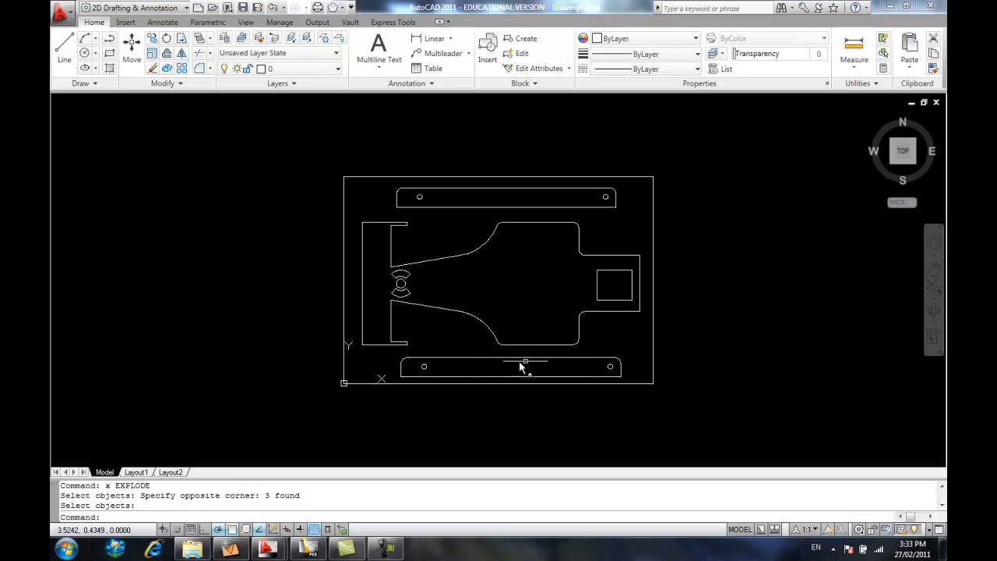
- In the front view, erase everything above the base plane with a crossing selection, keeping only the flat bottom outlines, and return to the top view
left_click(903, 176)
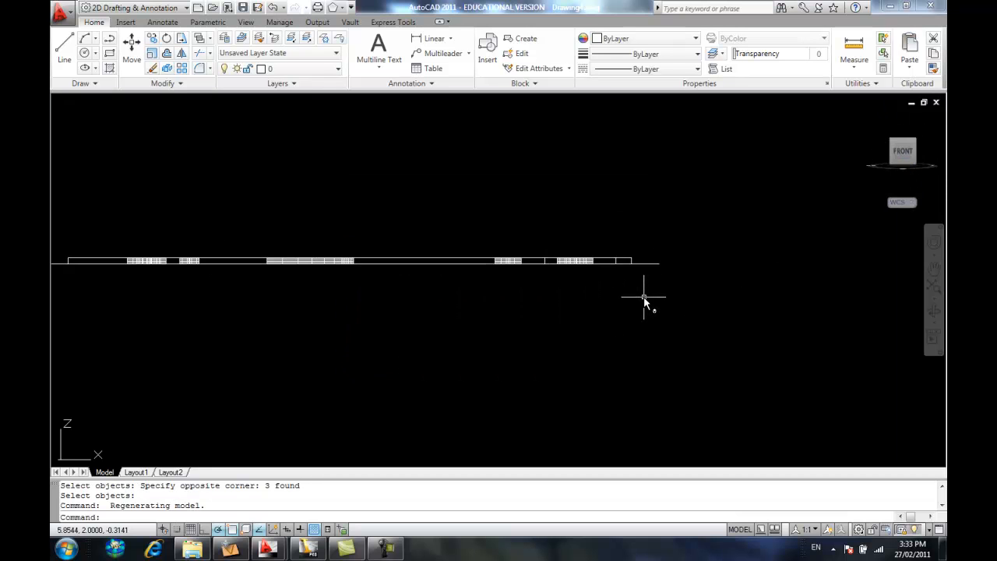
middle_click_drag(643, 297, 670, 341)
type("e")
key("Return")
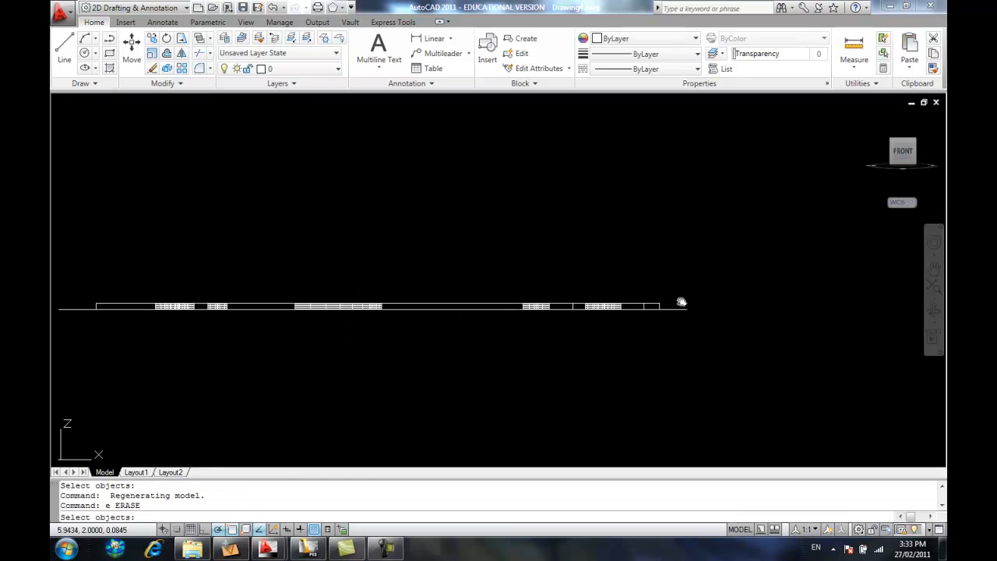
left_click(675, 305)
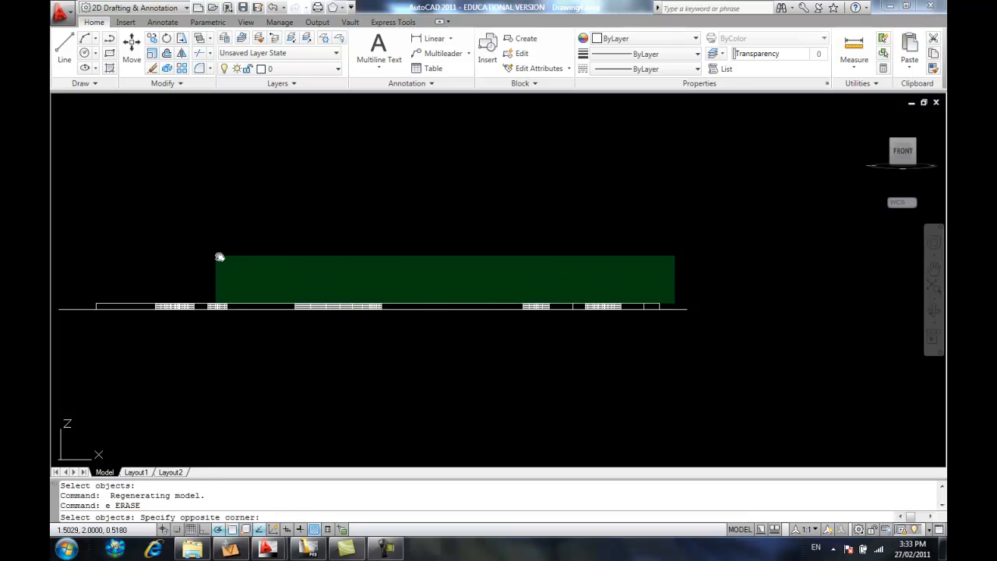
left_click(90, 256)
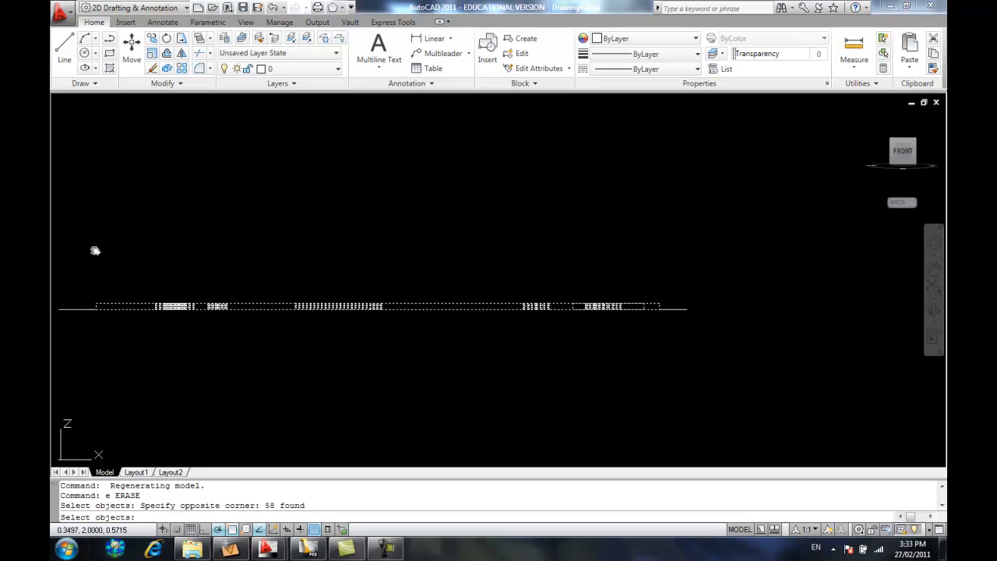
key("Return")
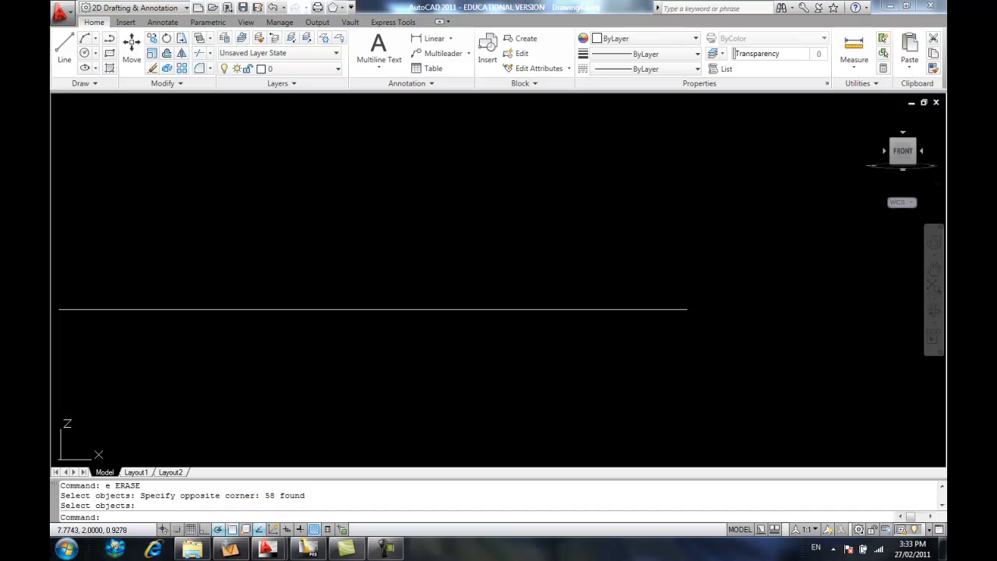
left_click(903, 136)
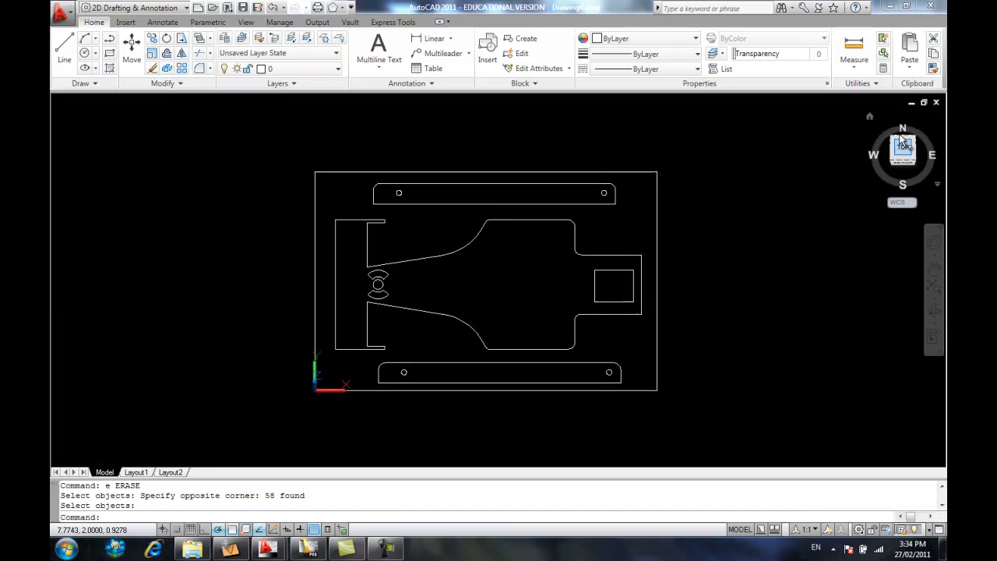
scroll(591, 296, "up", 1)
middle_click_drag(572, 310, 559, 324)
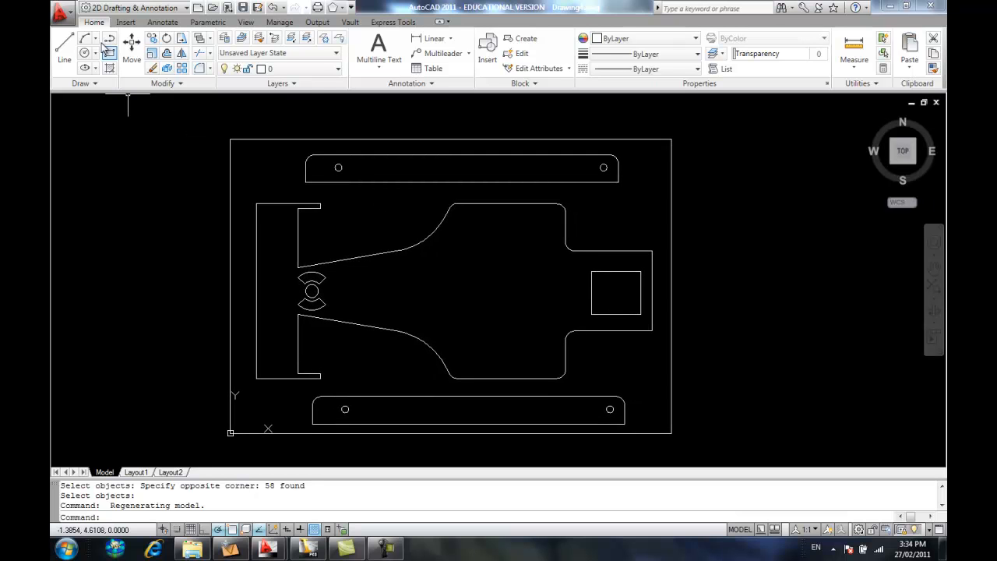
- Save the drawing in the F1 Slot folder as F1 Chassis.dwg
left_click(64, 12)
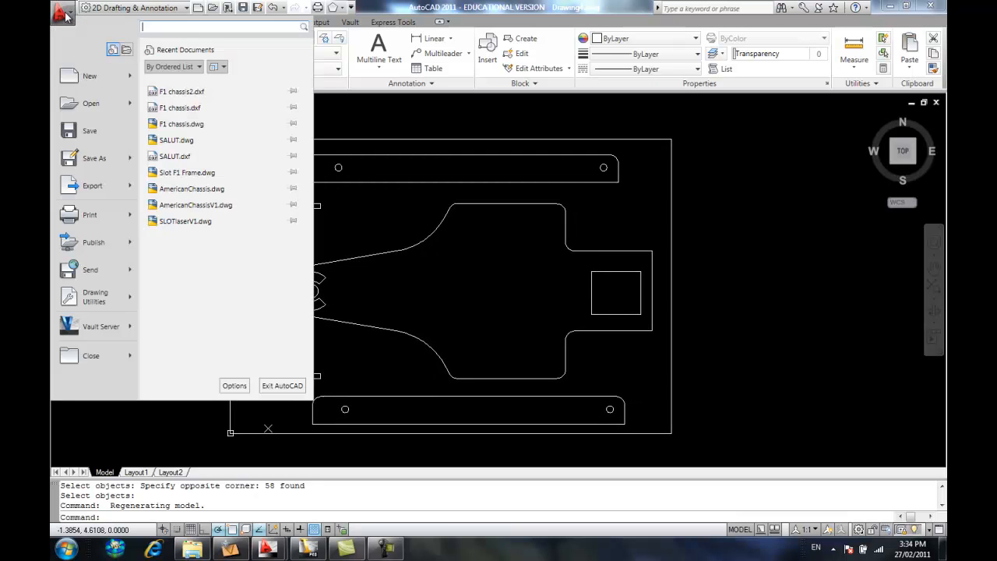
left_click(81, 138)
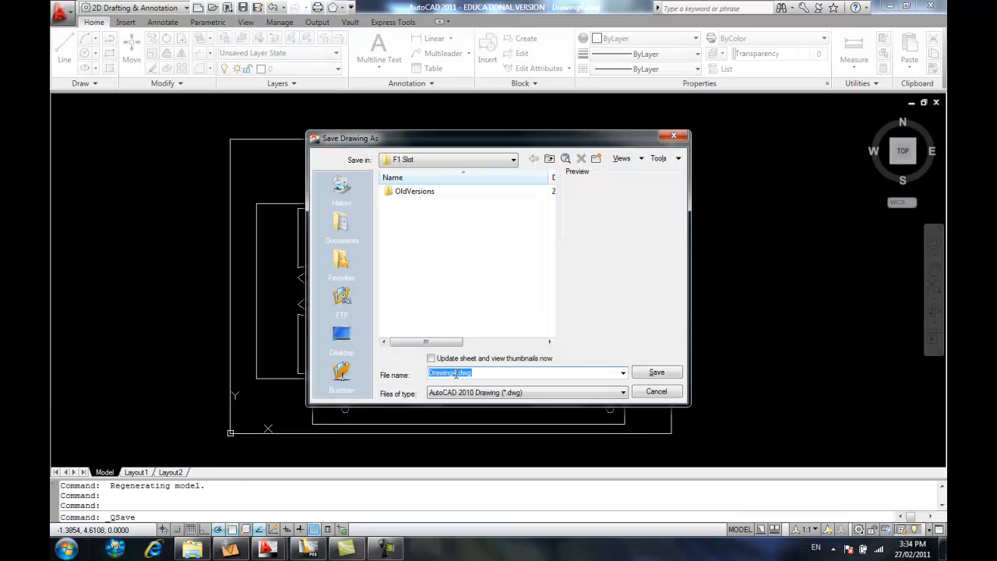
type("F")
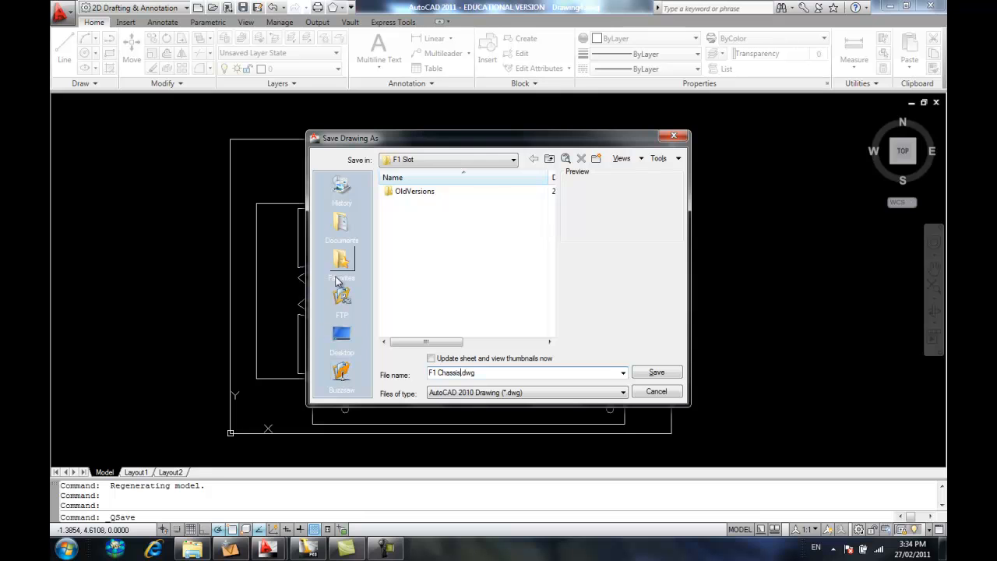
type("1 Chassis")
left_click(661, 375)
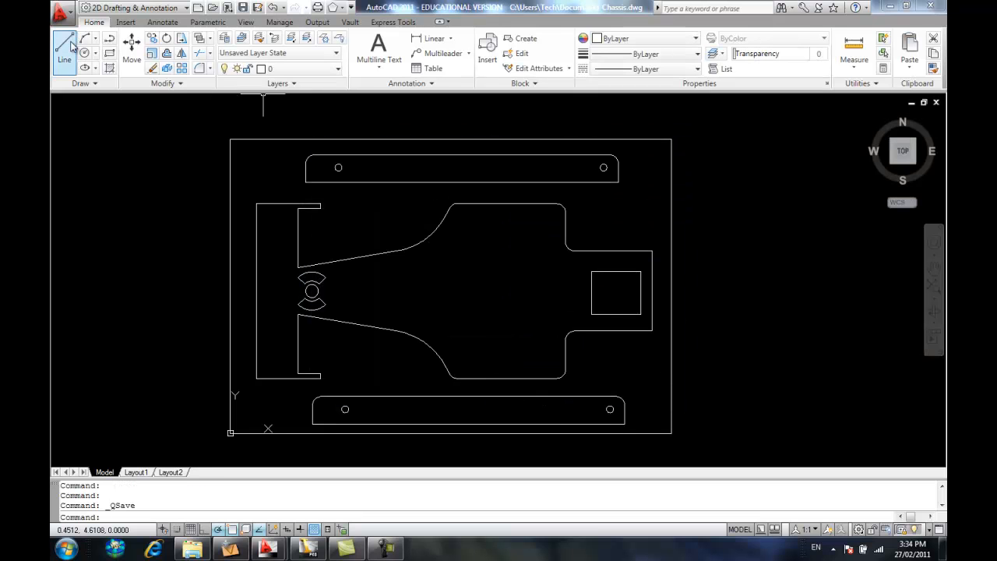
- Save the drawing again in AutoCAD R12/LT2 DXF format as F1 Chassis.dxf
left_click(59, 11)
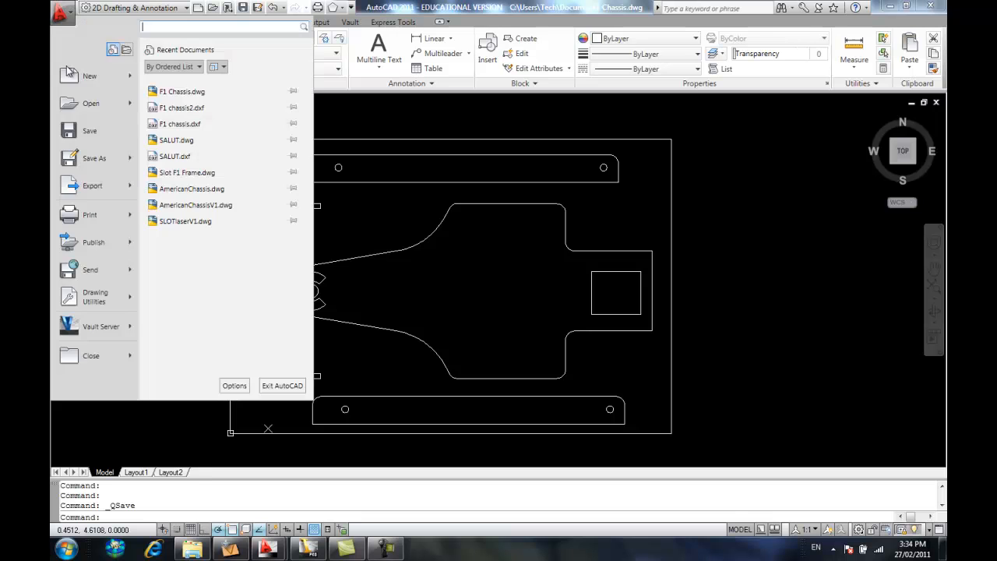
left_click(84, 160)
left_click(505, 391)
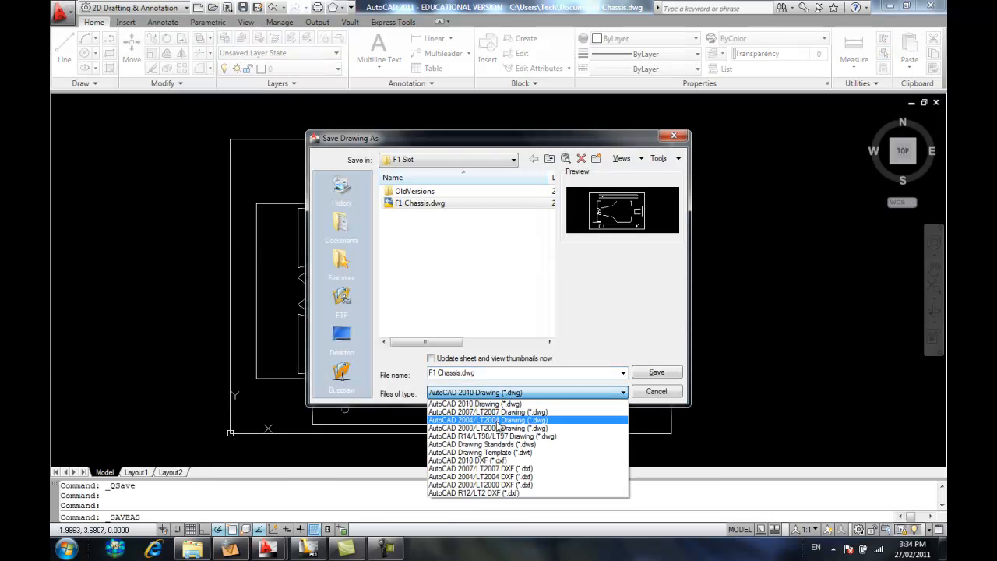
left_click(496, 493)
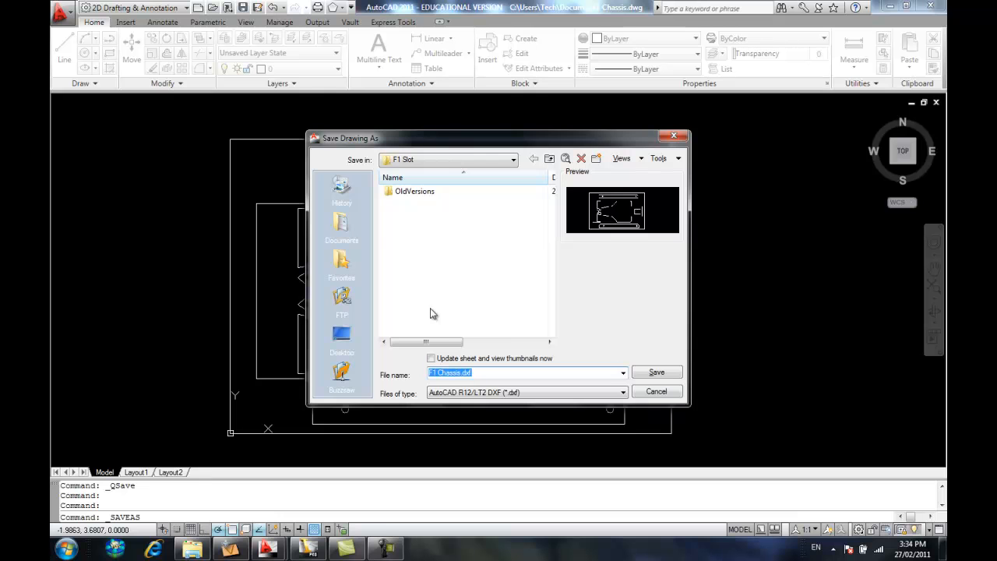
left_click(656, 373)
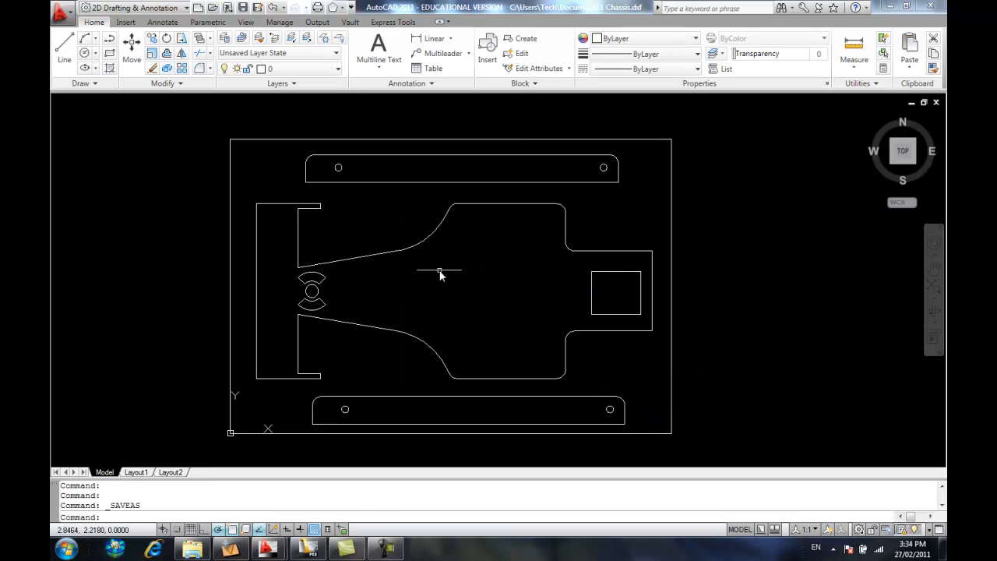
mouse_move(447, 267)
middle_mouse_down()
mouse_move(525, 259)
mouse_move(482, 260)
middle_mouse_up()
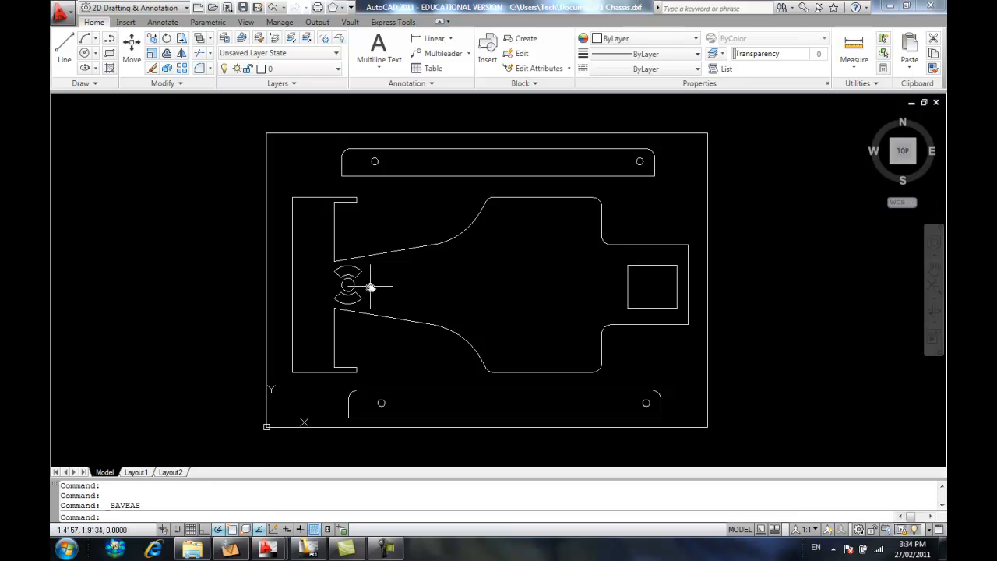
- Switch to VCarve Pro and open F1 Chassis.dxf from the F1 Slot folder
left_click(230, 549)
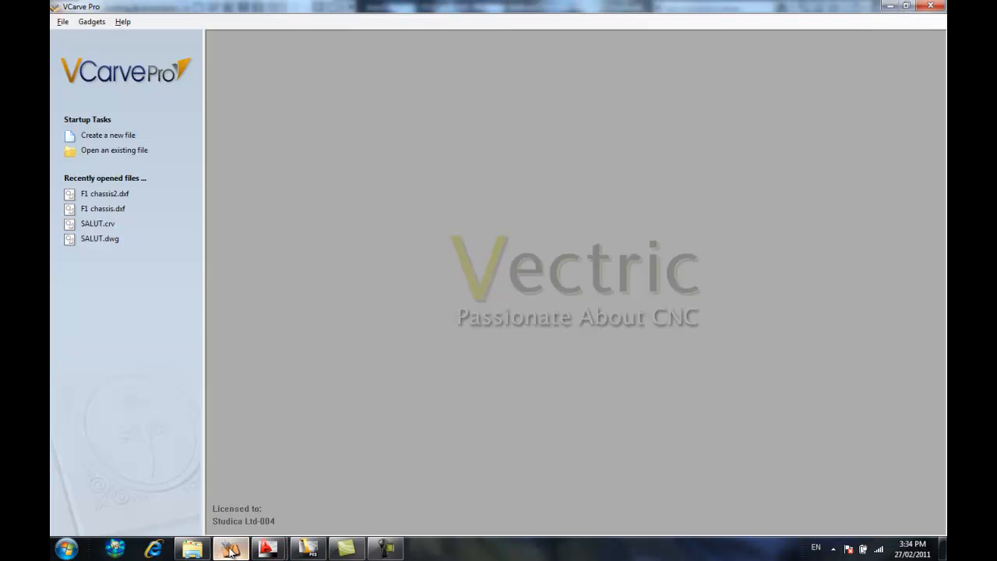
left_click(62, 21)
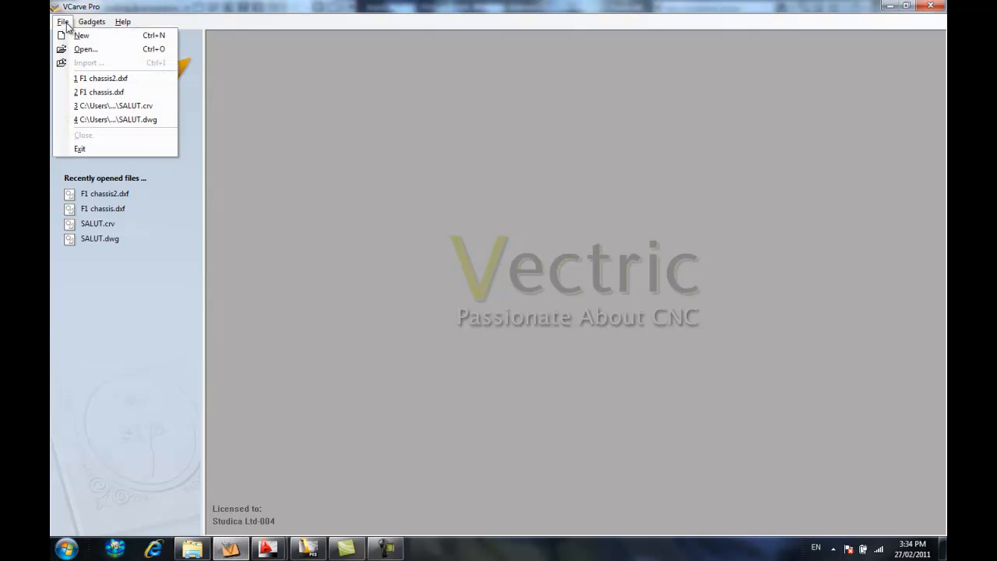
left_click(78, 49)
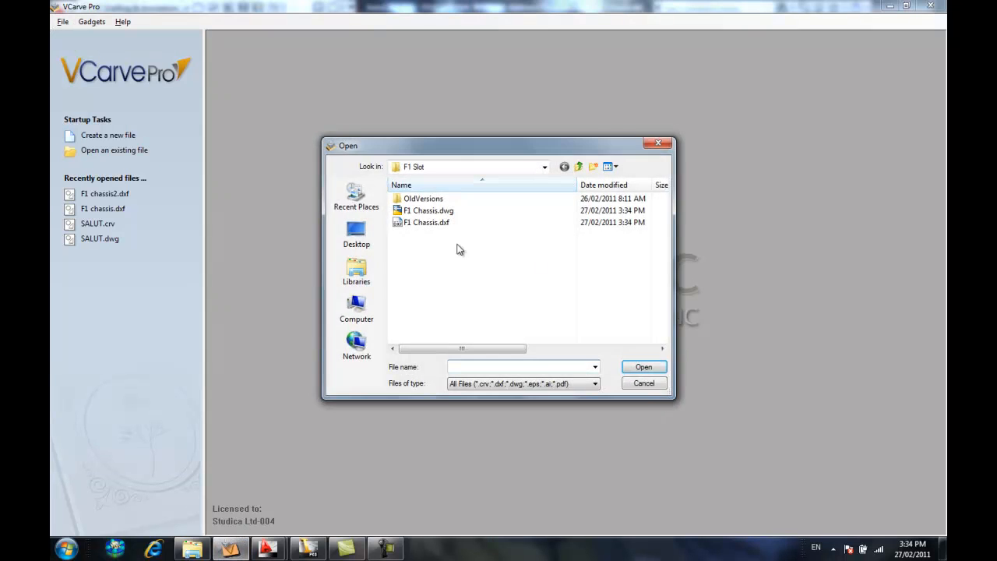
double_click(411, 223)
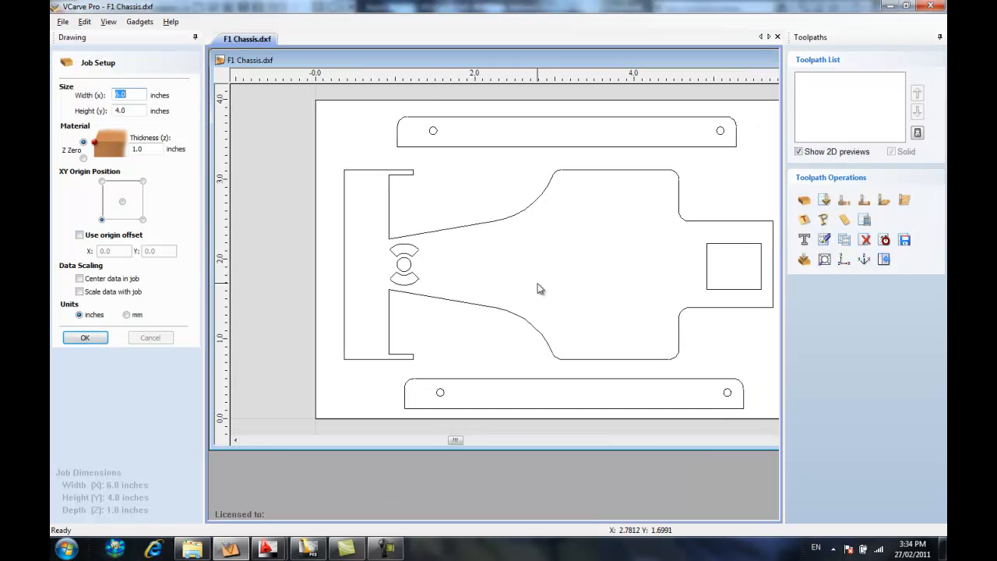
- Set the job's material thickness to 0.075 inches and accept the 6.0 by 4.0 inch job setup
scroll(537, 273, "up", 3)
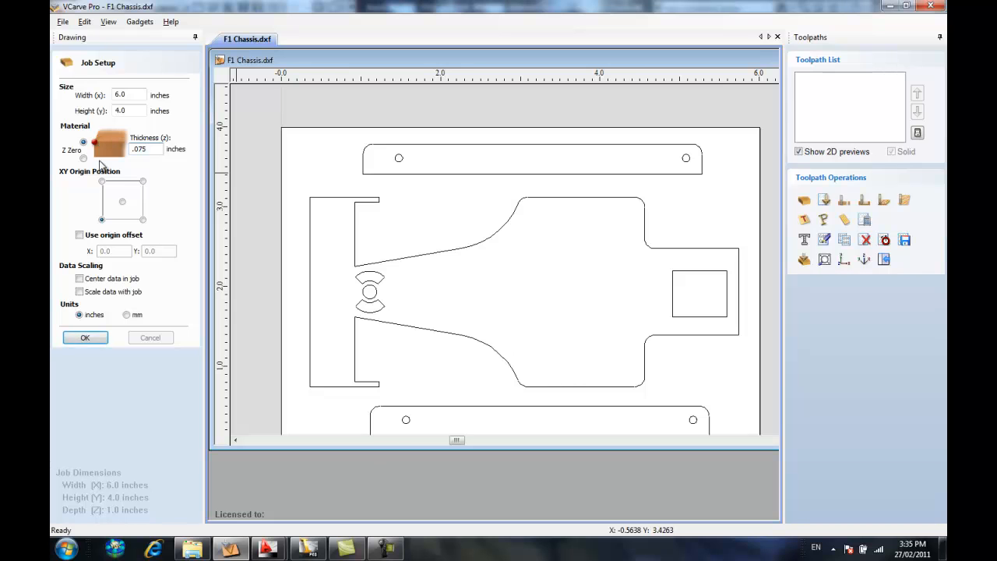
left_click(85, 337)
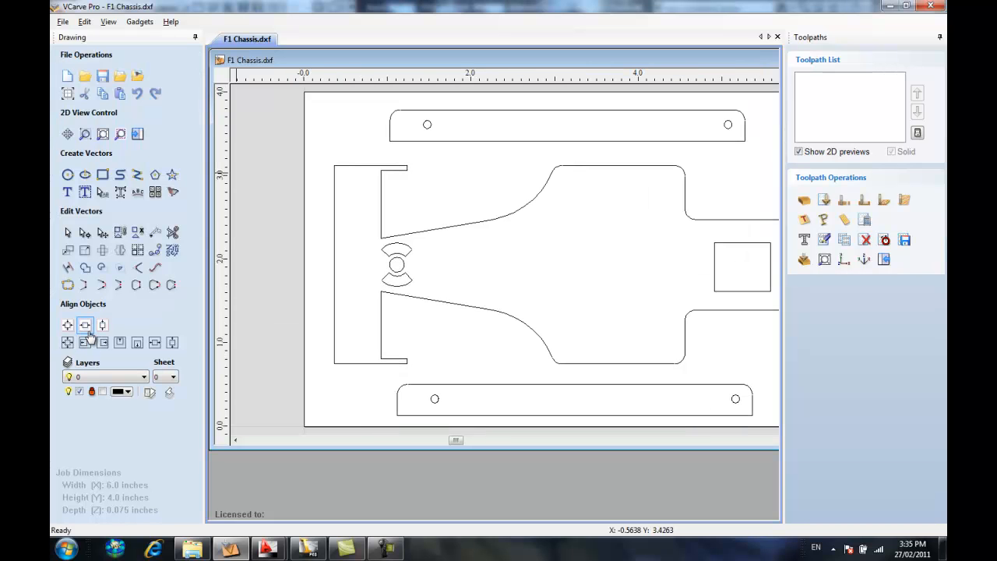
middle_click_drag(484, 213, 444, 216)
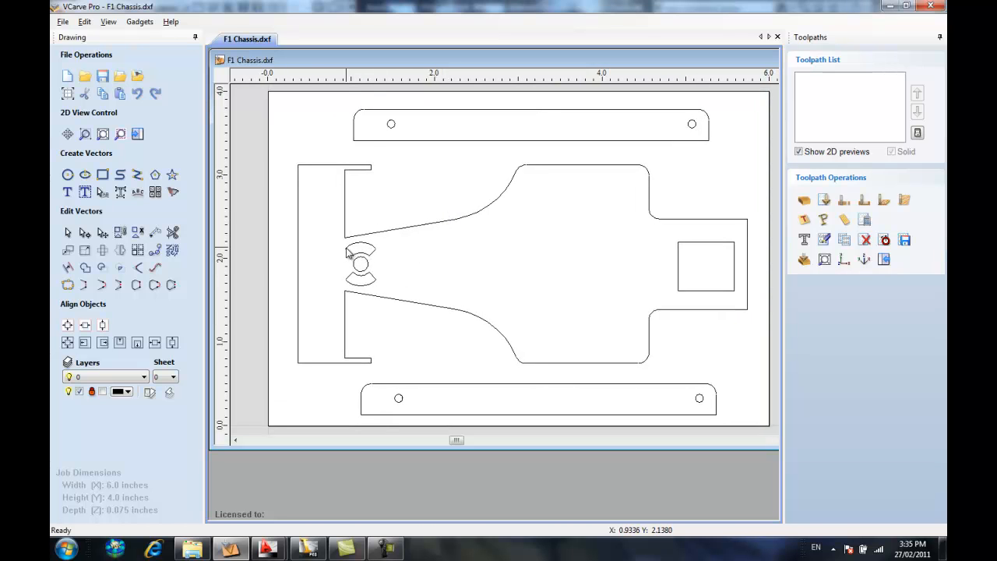
- Join the open vectors of the two curved front slots and of the chassis's rear section with the rectangular cutout
left_click(69, 285)
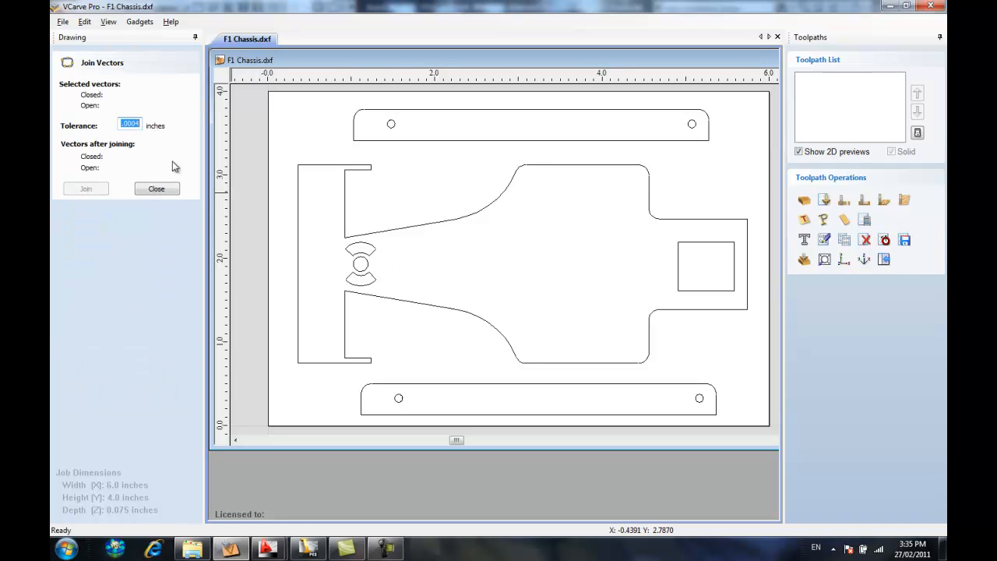
left_click_drag(385, 260, 340, 242)
left_click(91, 190)
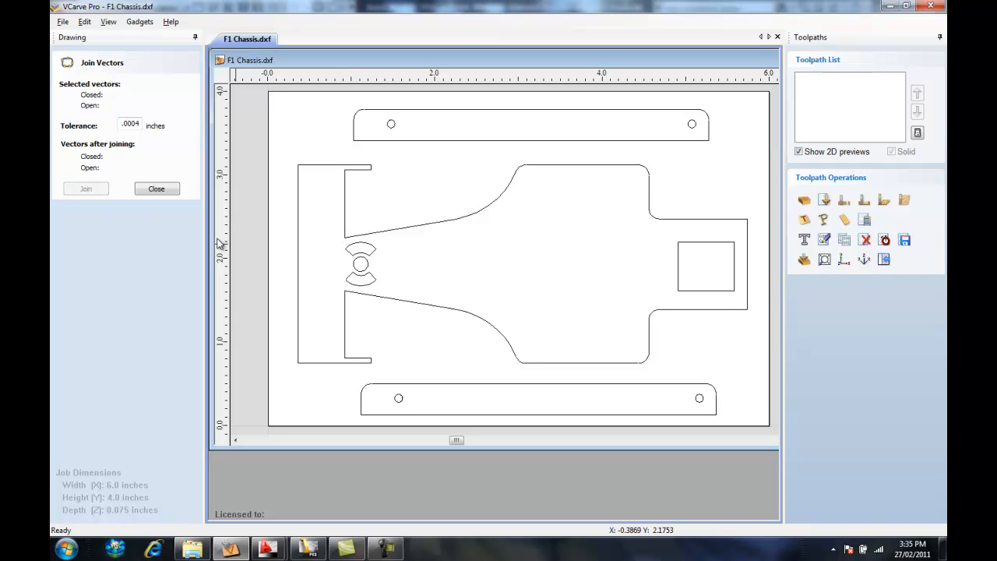
left_click_drag(368, 281, 335, 277)
left_click(87, 189)
left_click_drag(776, 298, 614, 233)
left_click(87, 190)
left_click(155, 191)
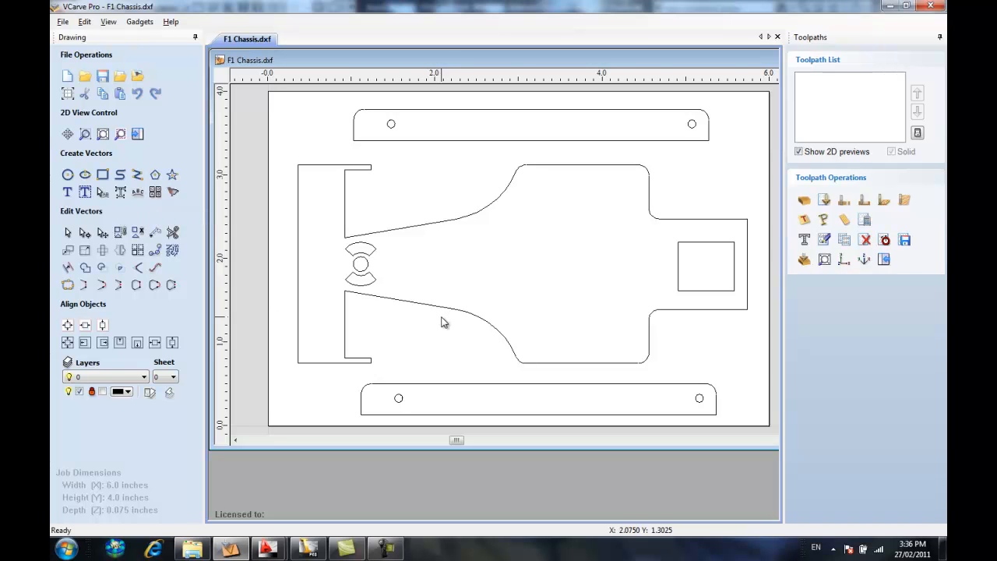
- Calculate a 0.1 inch deep raster pocket toolpath with the 0.093 inch end mill for the front hole and two curved slots, and preview it
left_click(863, 202)
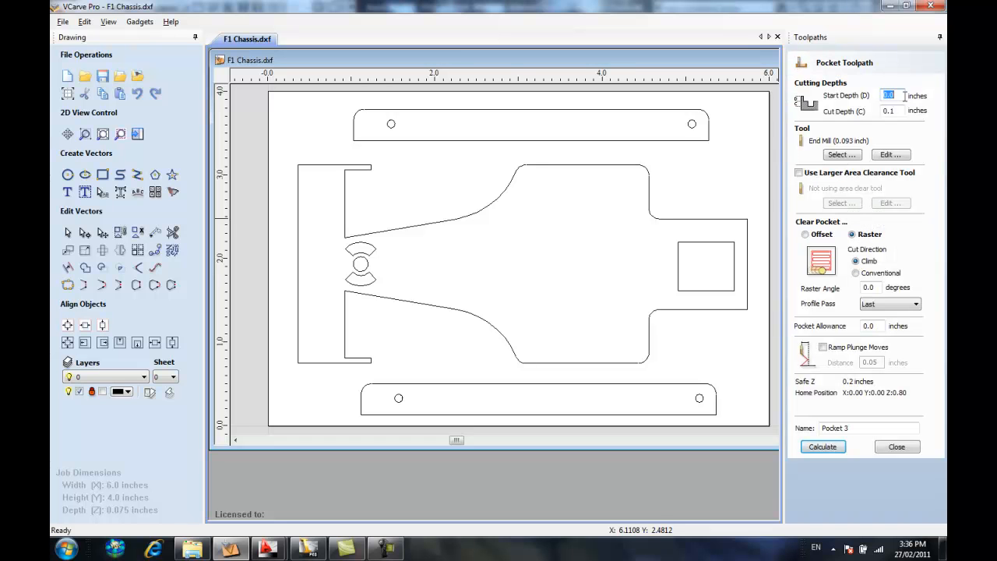
left_click(890, 154)
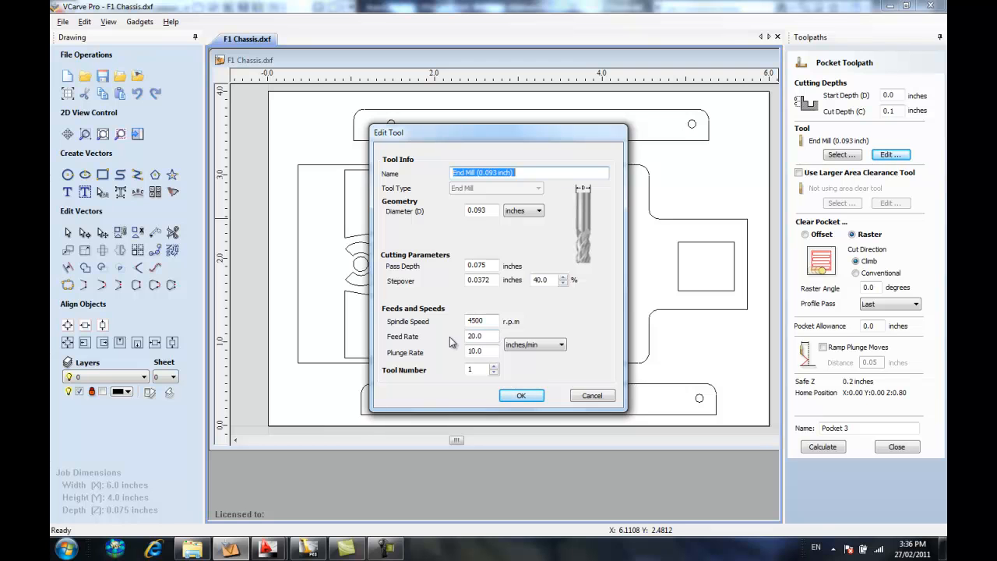
left_click(522, 396)
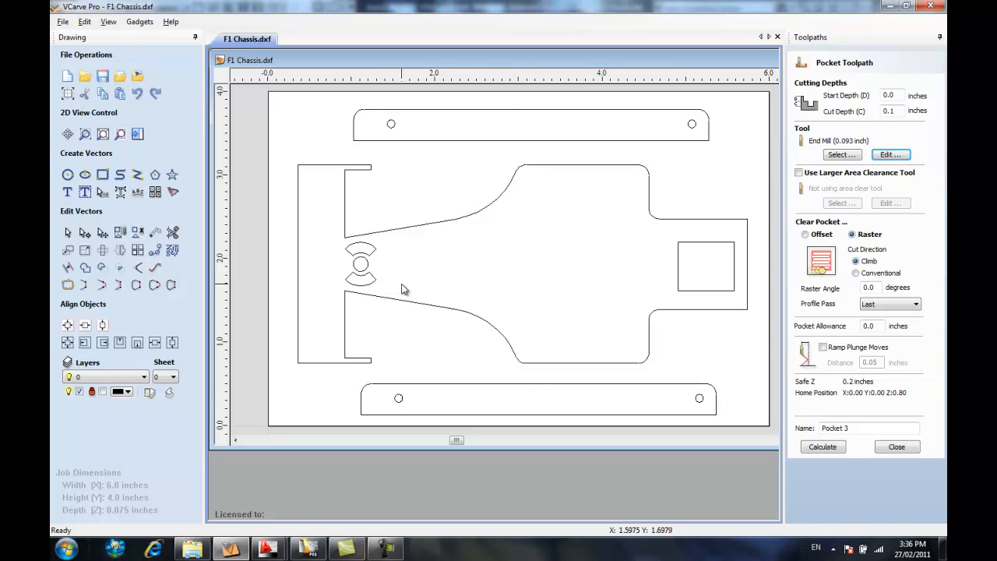
left_click_drag(386, 244, 315, 287)
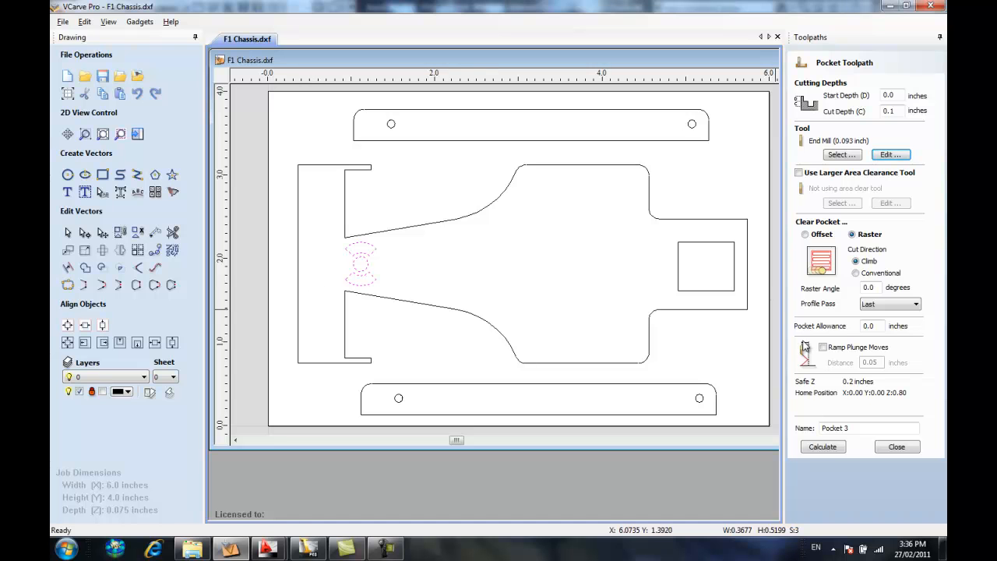
left_click(827, 447)
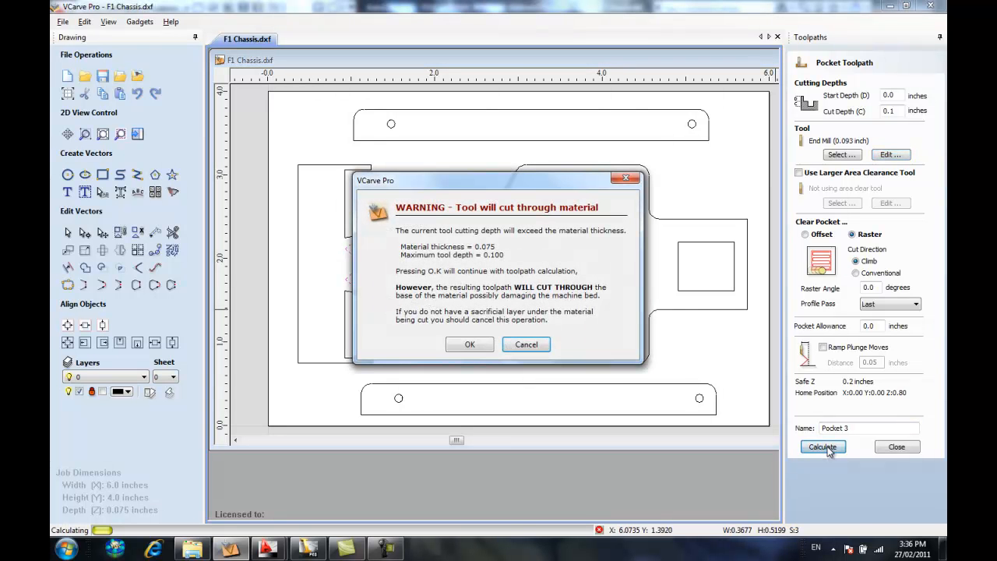
left_click(471, 345)
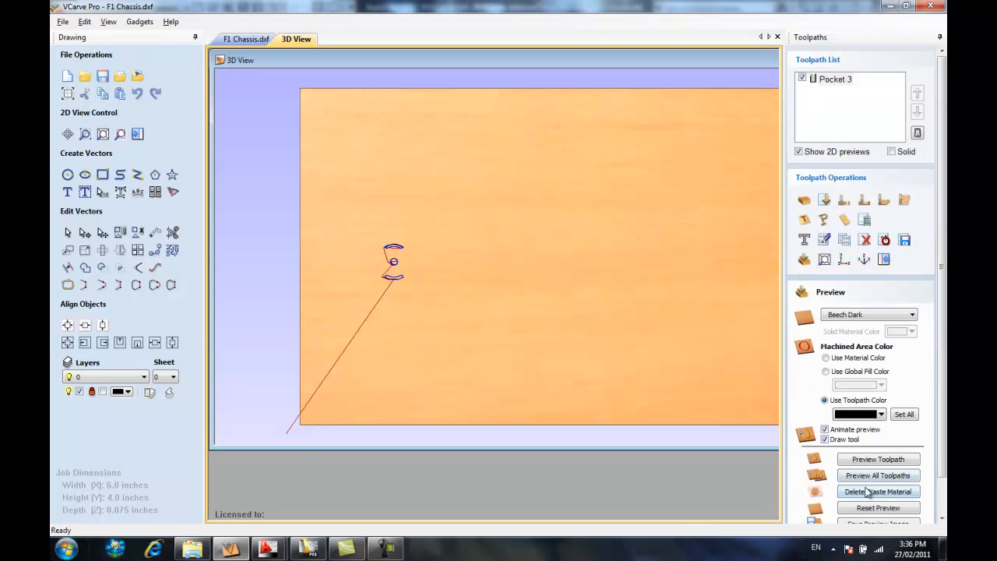
left_click(868, 461)
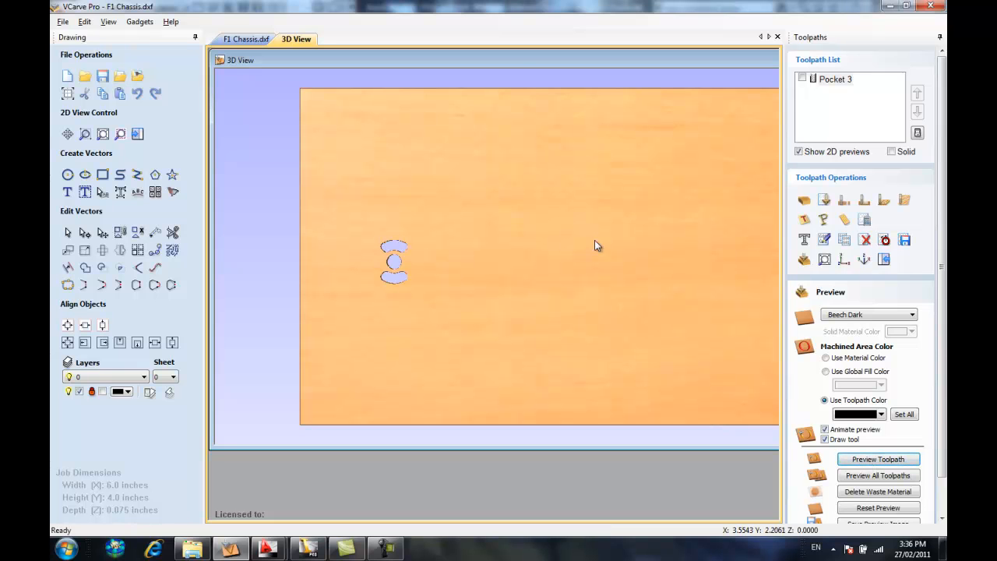
- In the 2D view, calculate a 0.1 inch deep inside profile toolpath with the 3/32 inch end mill for the rear rectangular cutout, and preview it
left_click(236, 42)
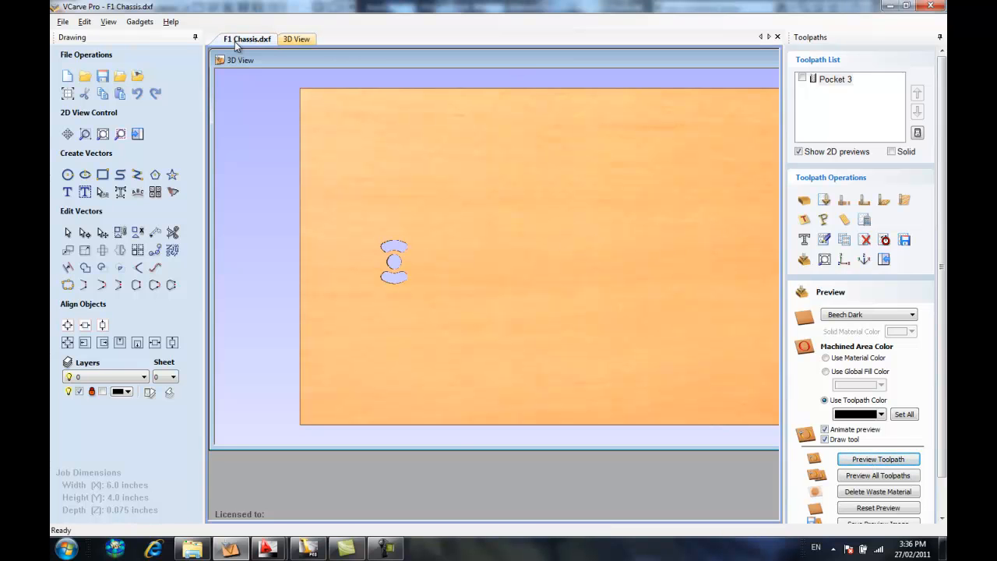
left_click(195, 40)
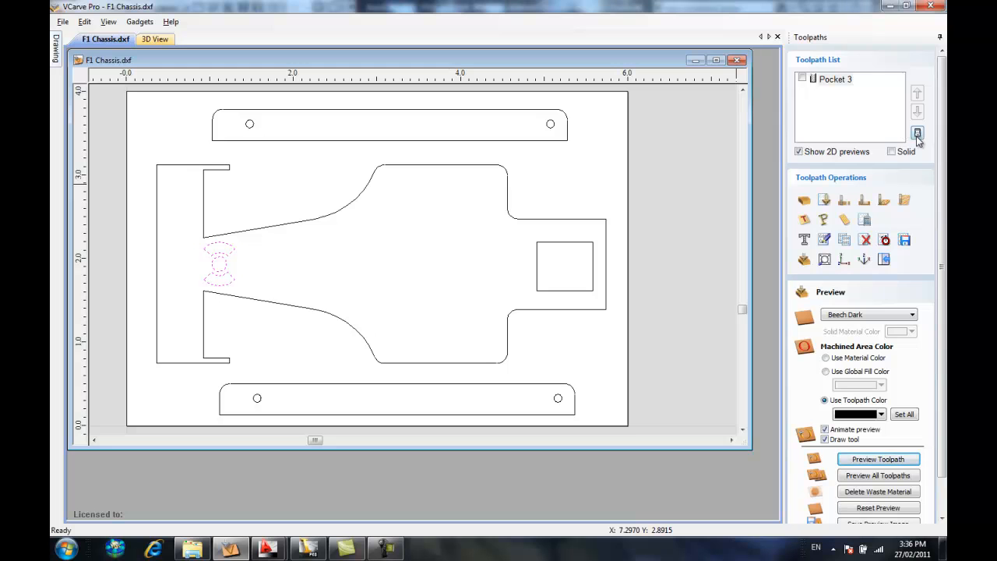
left_click(842, 202)
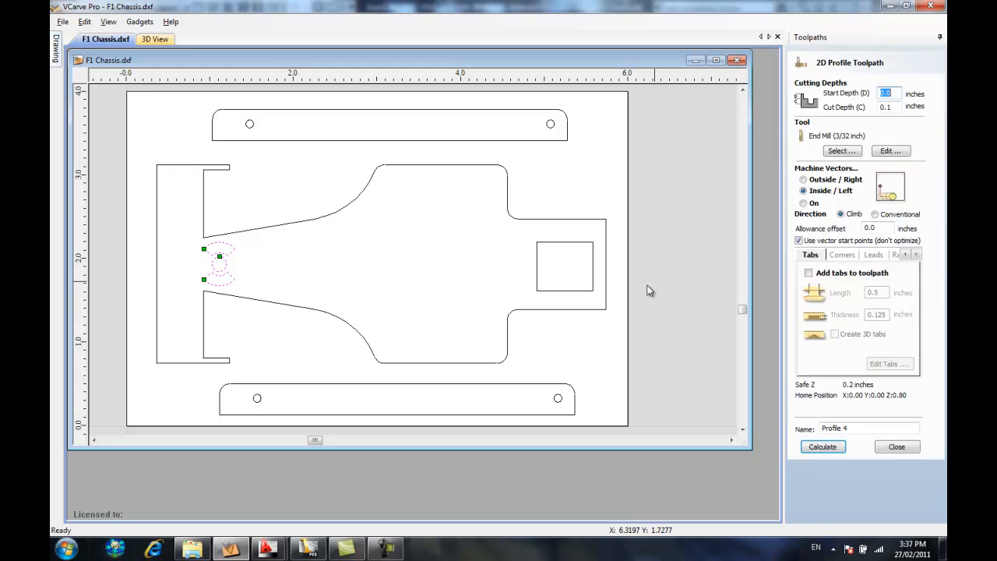
left_click(534, 292)
left_click(537, 289)
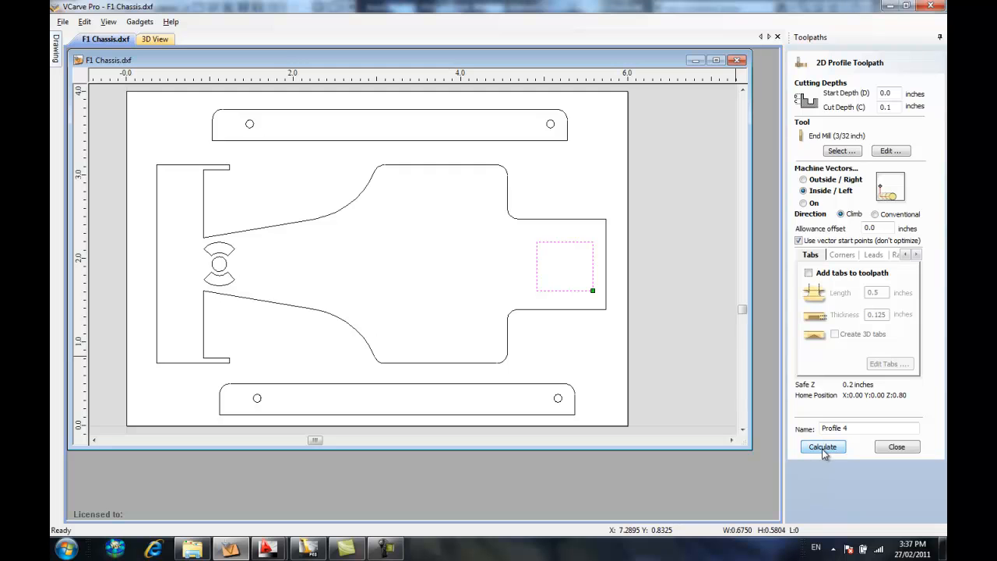
left_click(890, 151)
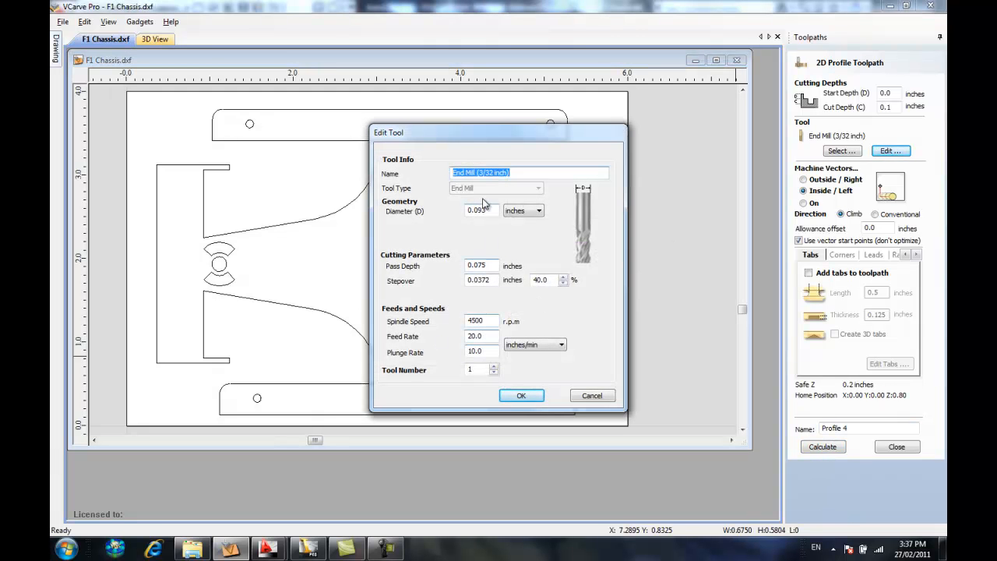
left_click(519, 396)
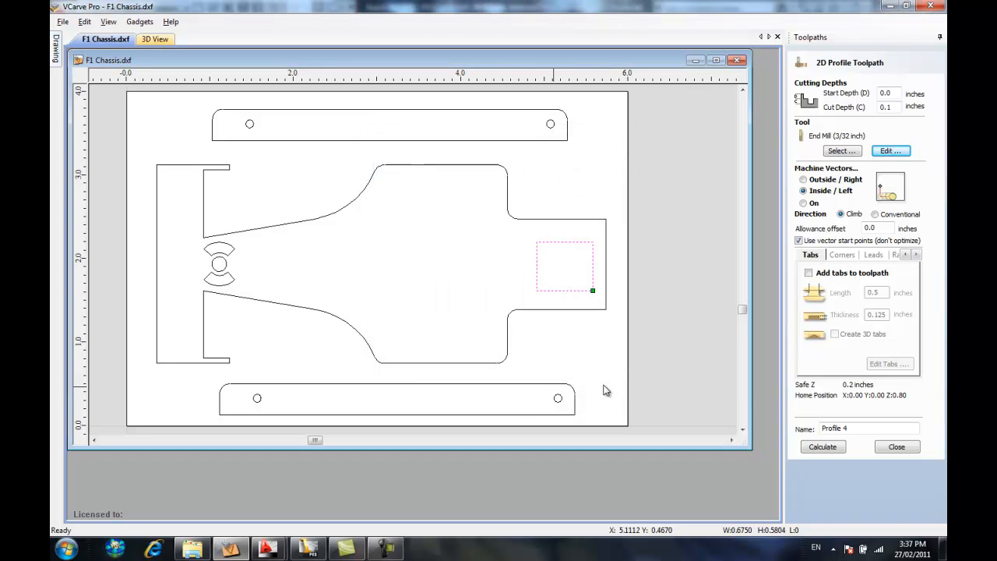
left_click(828, 449)
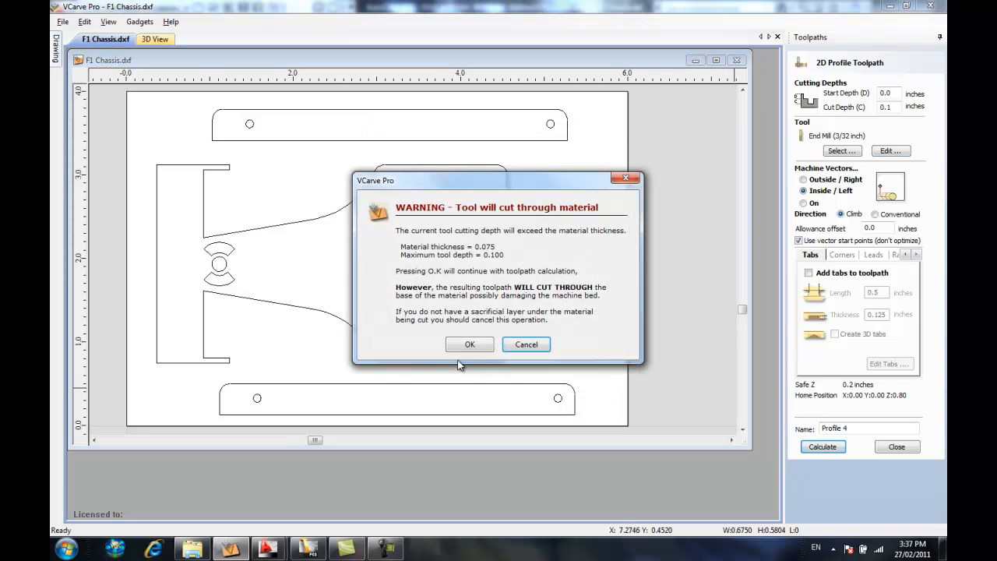
left_click(475, 348)
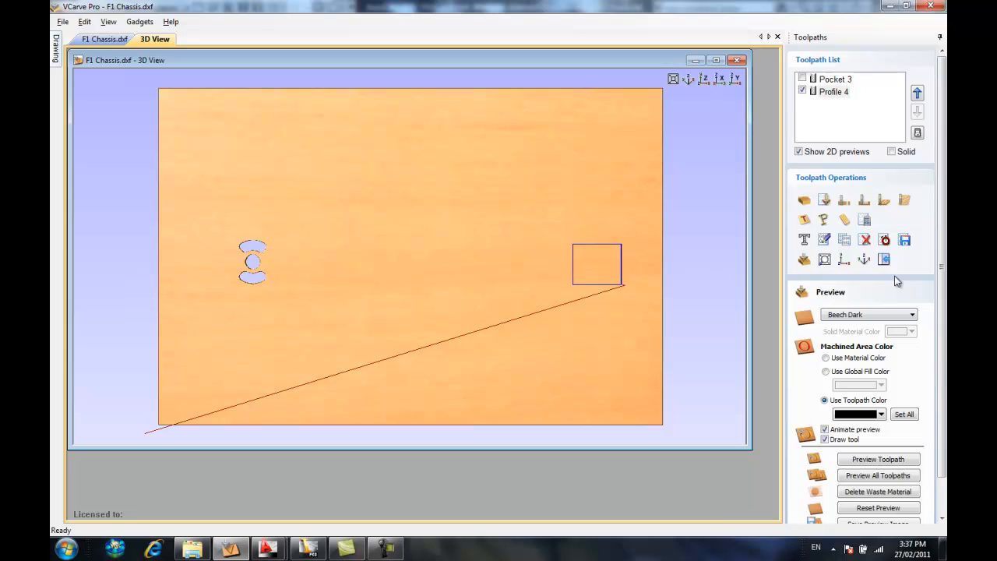
left_click(888, 461)
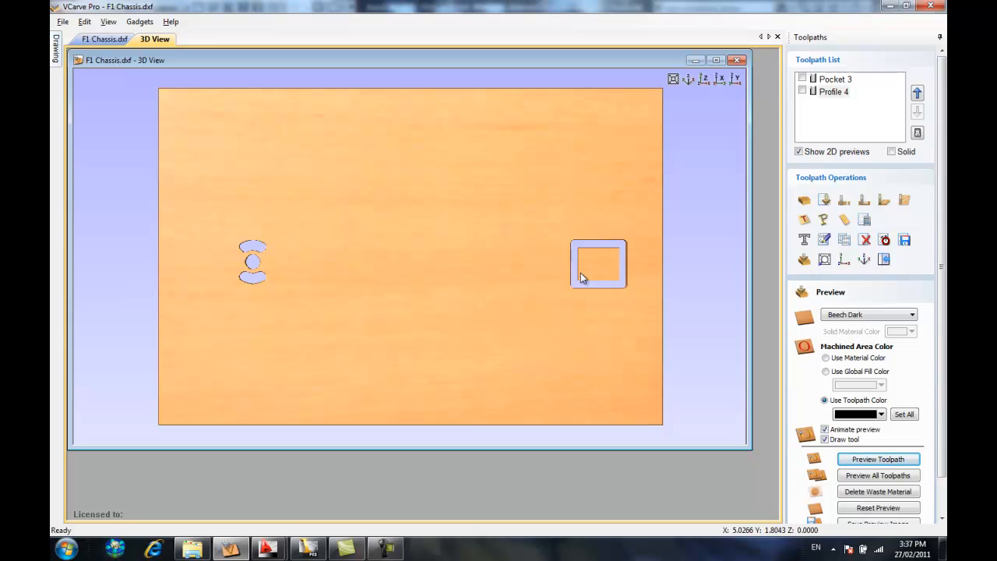
- In the 2D view, select the four small holes in the two side strips and start a drilling toolpath for them
left_click(104, 38)
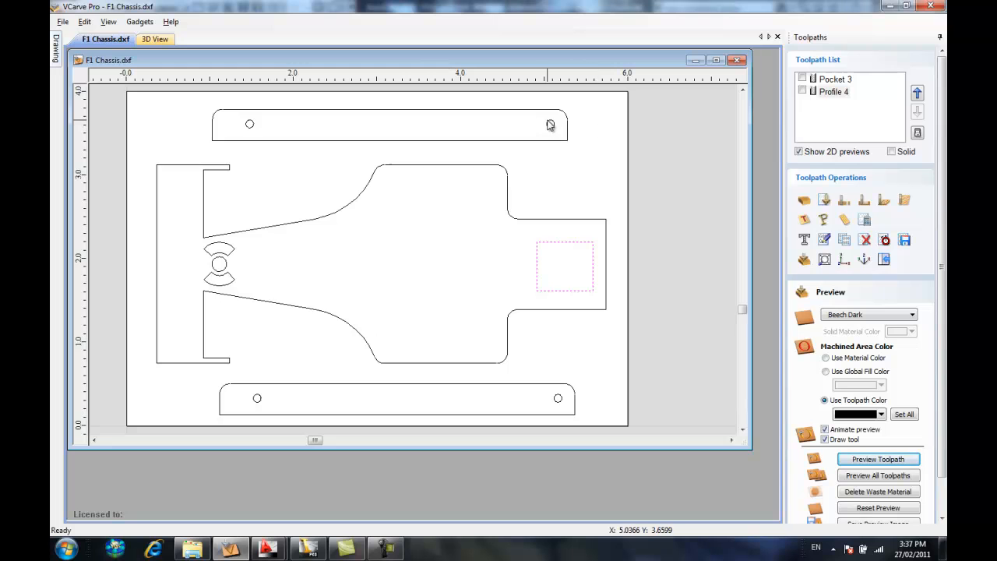
left_click(549, 125)
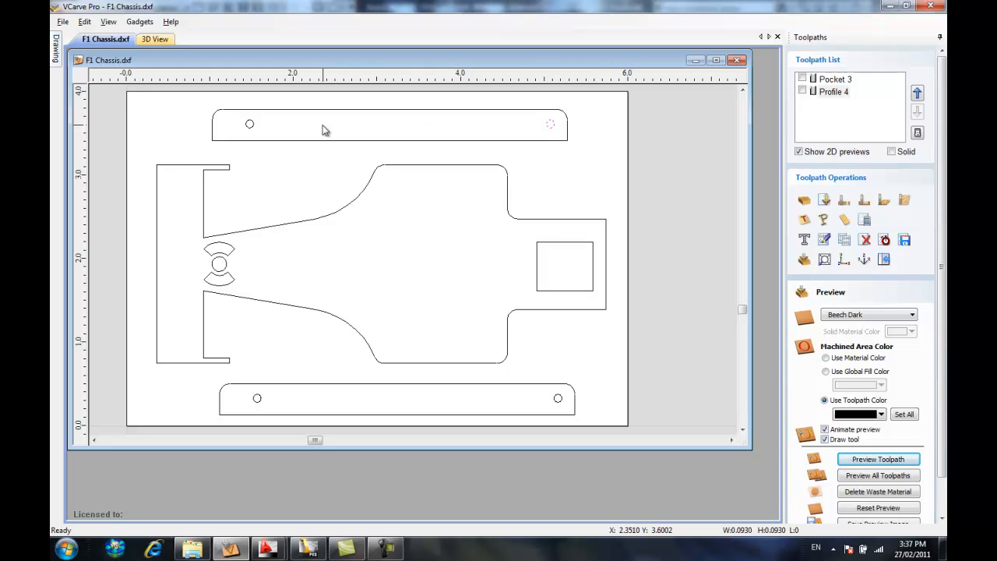
left_click(249, 125)
left_click(550, 124, "shift")
left_click(257, 402, "shift")
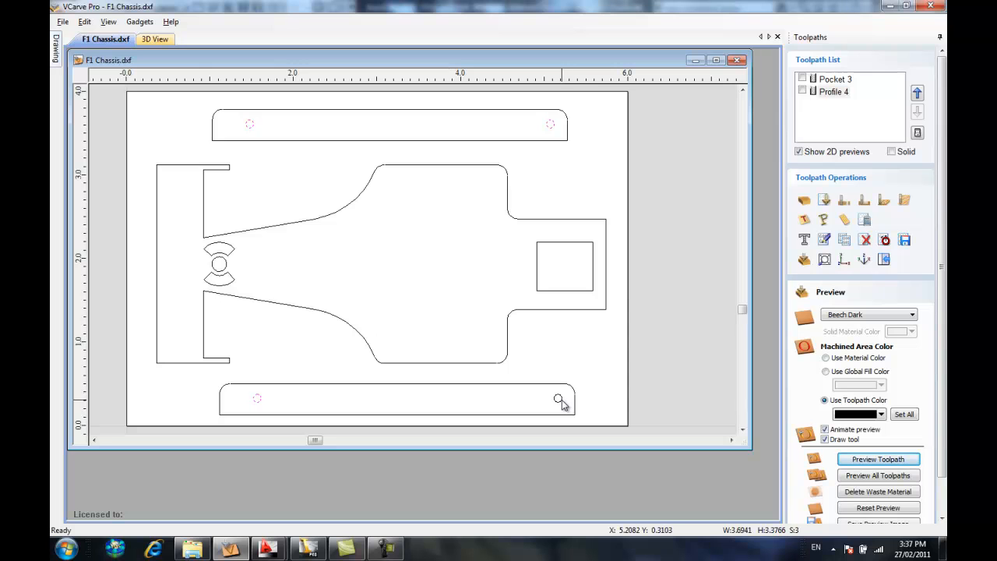
left_click(887, 199)
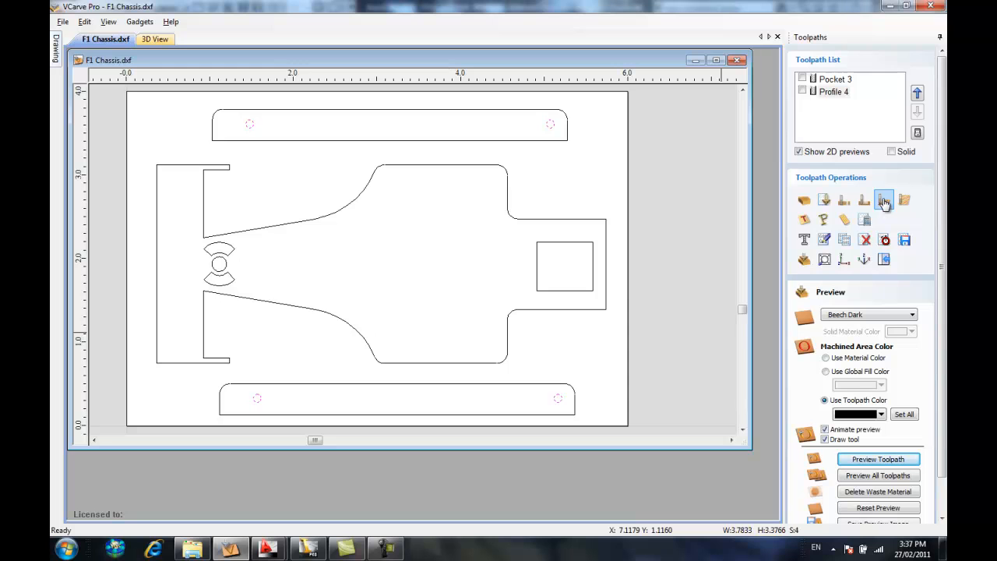
left_click(884, 201)
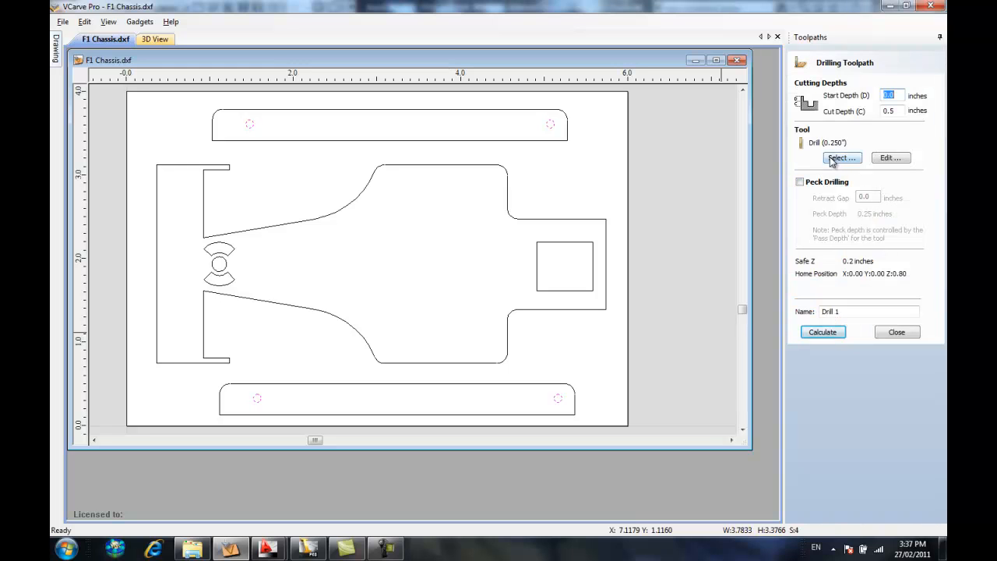
- Edit the drill as "Drill (3/32")" with a 0.093 inch diameter and a spindle speed of 4500 r.p.m
left_click(890, 158)
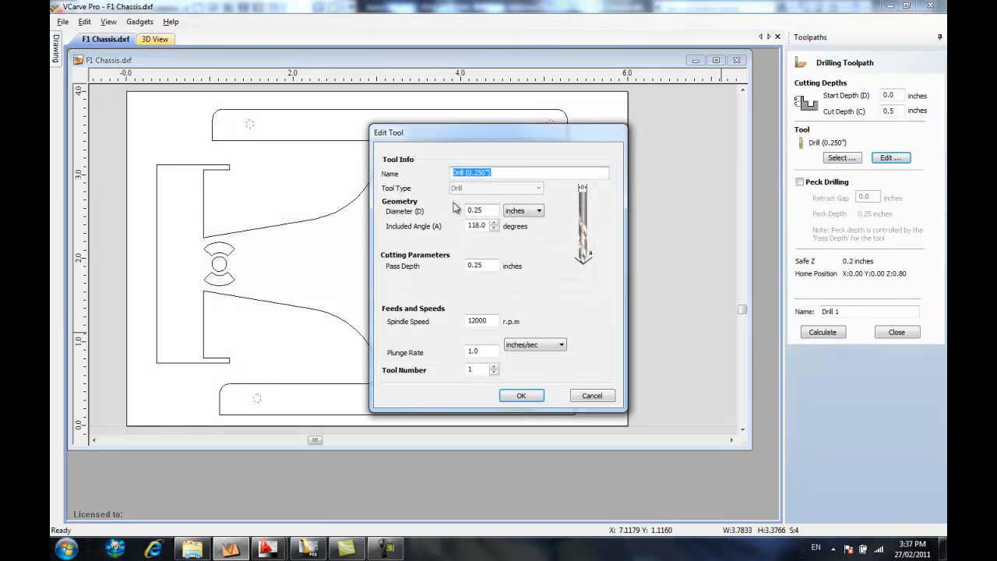
key("Tab")
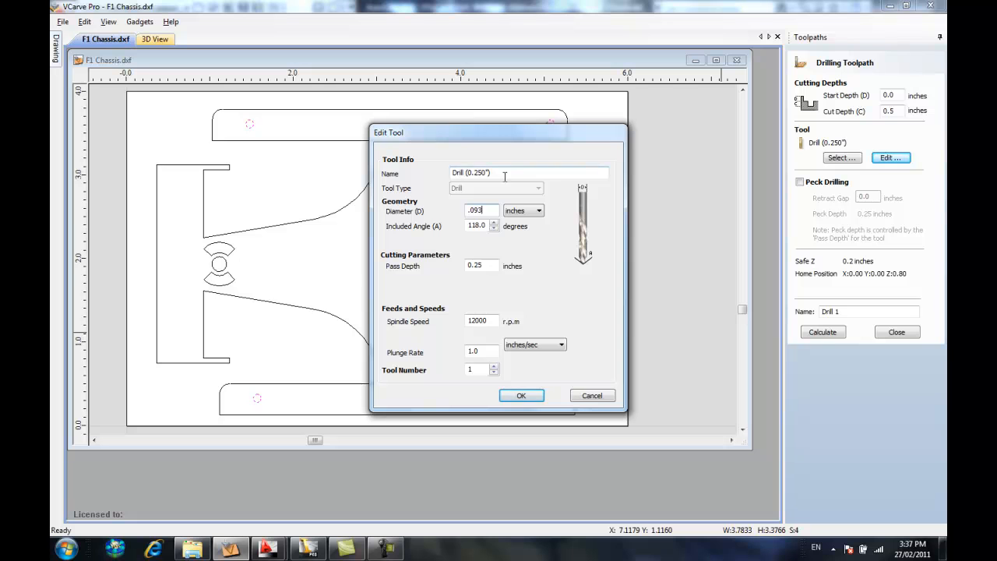
left_click_drag(485, 168, 471, 168)
type("8")
double_click(477, 320)
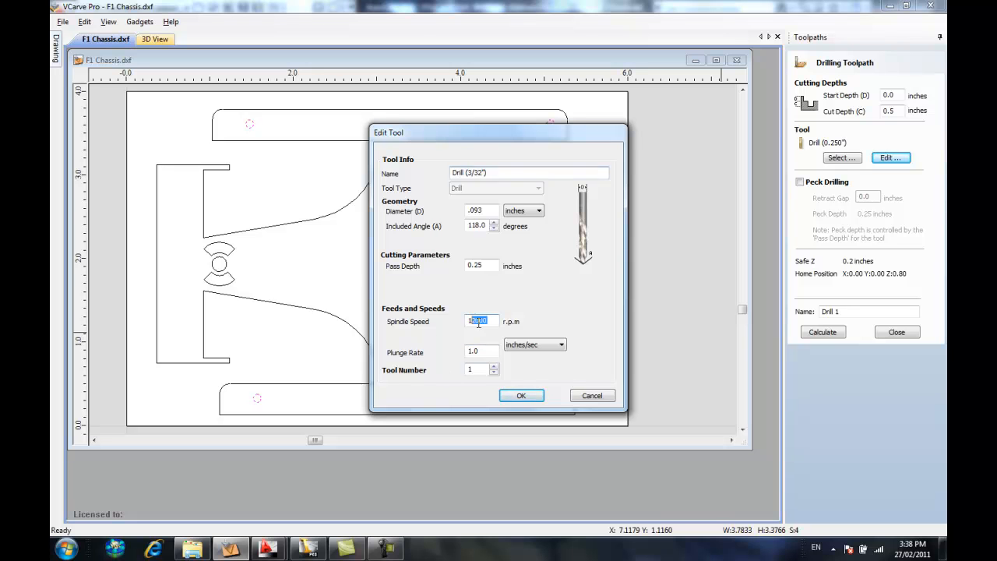
type("4500")
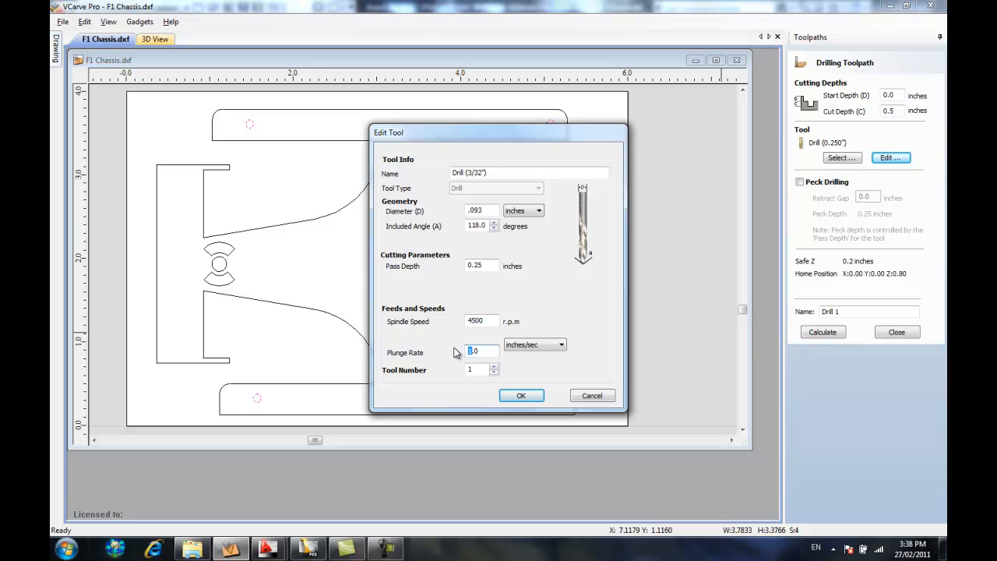
left_click(520, 396)
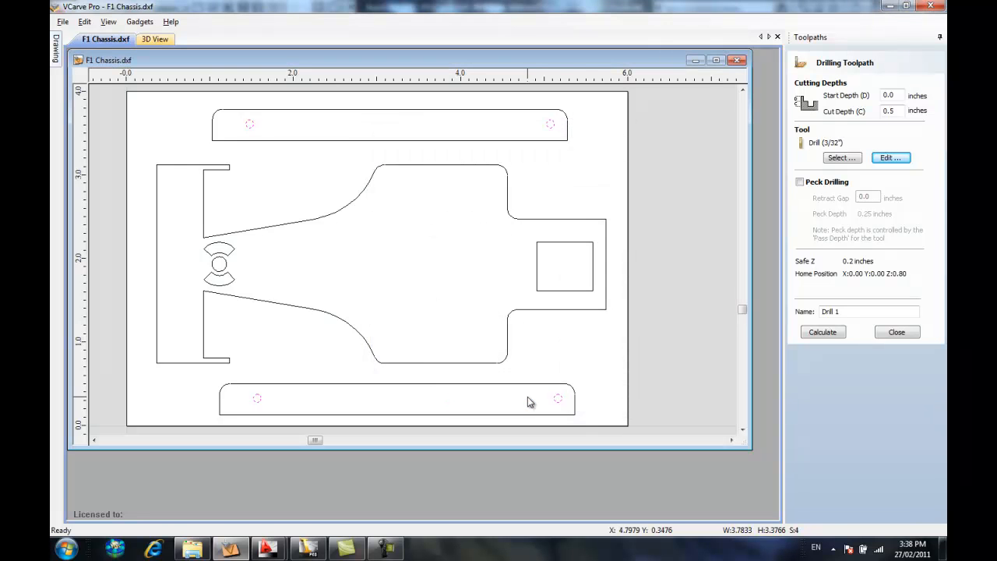
- Calculate the four holes' drilling toolpath at a cut depth of 0.5 inches, accepting the cut through the material, and preview it
left_click(824, 333)
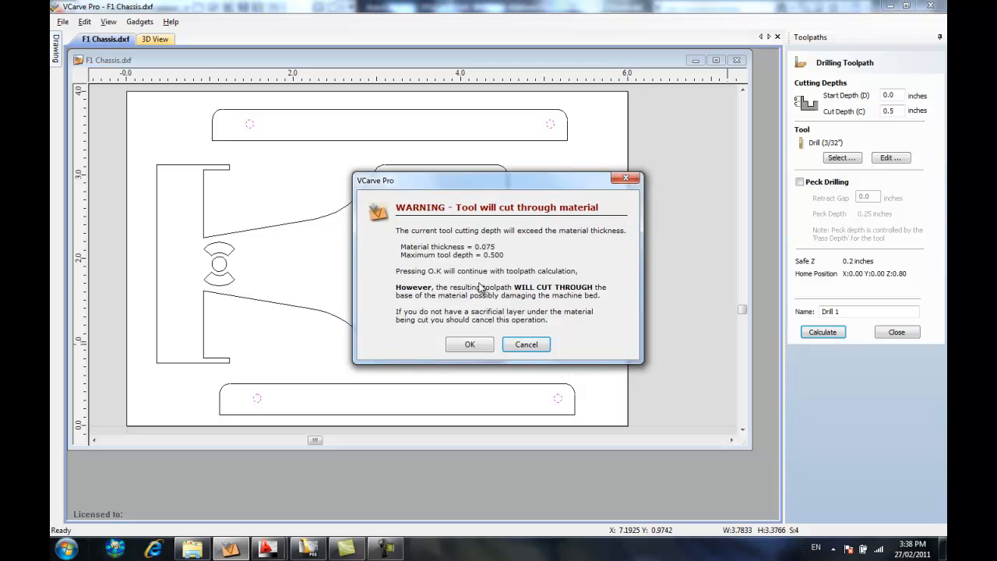
left_click(467, 345)
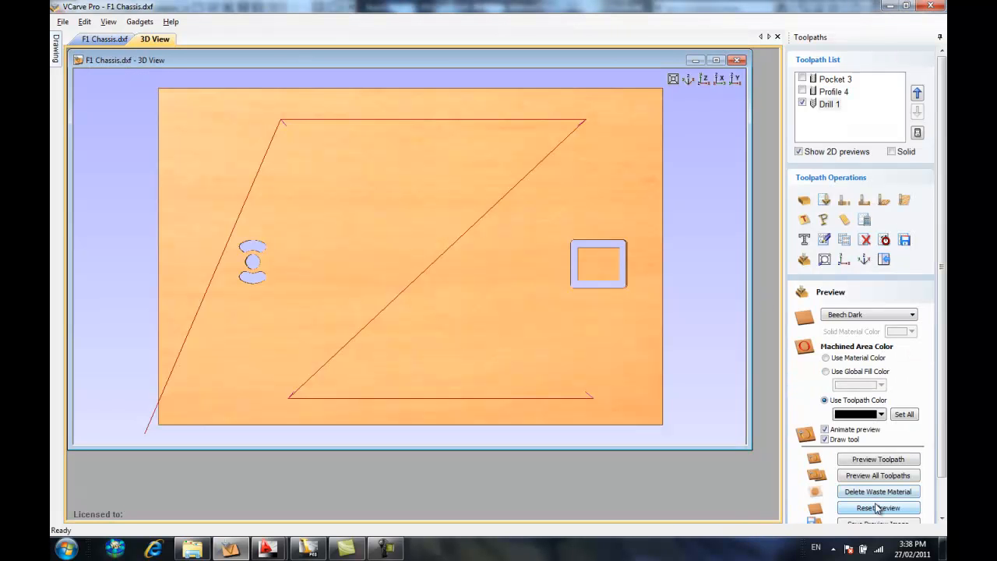
left_click(878, 459)
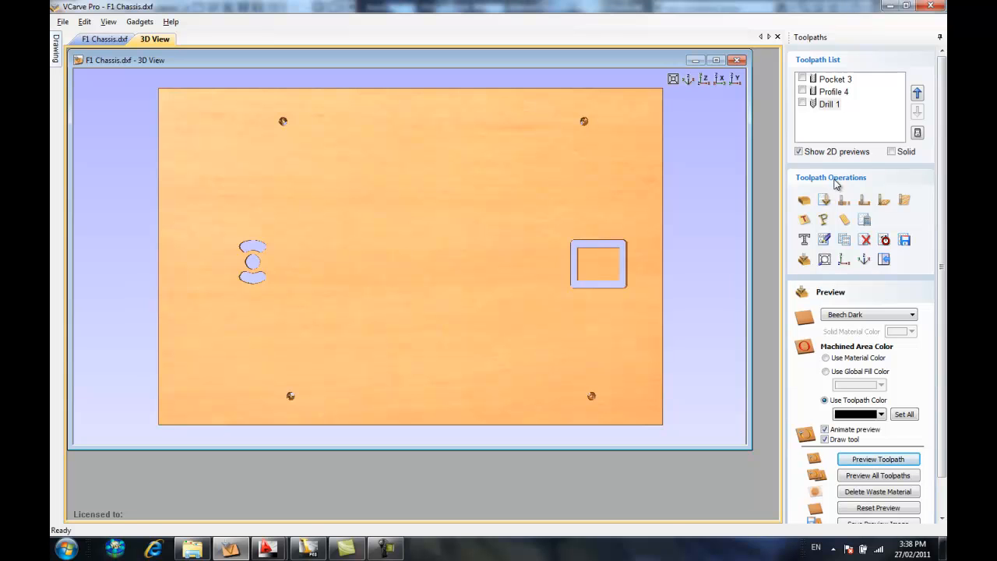
- Return to the 2D view and keep the drawing tools permanently displayed beside it
left_click(105, 39)
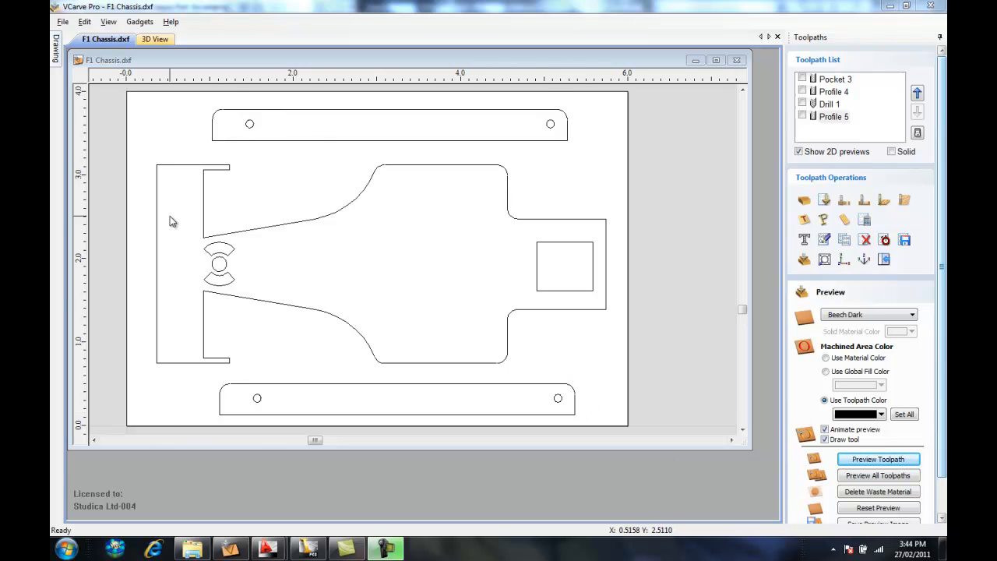
mouse_move(62, 52)
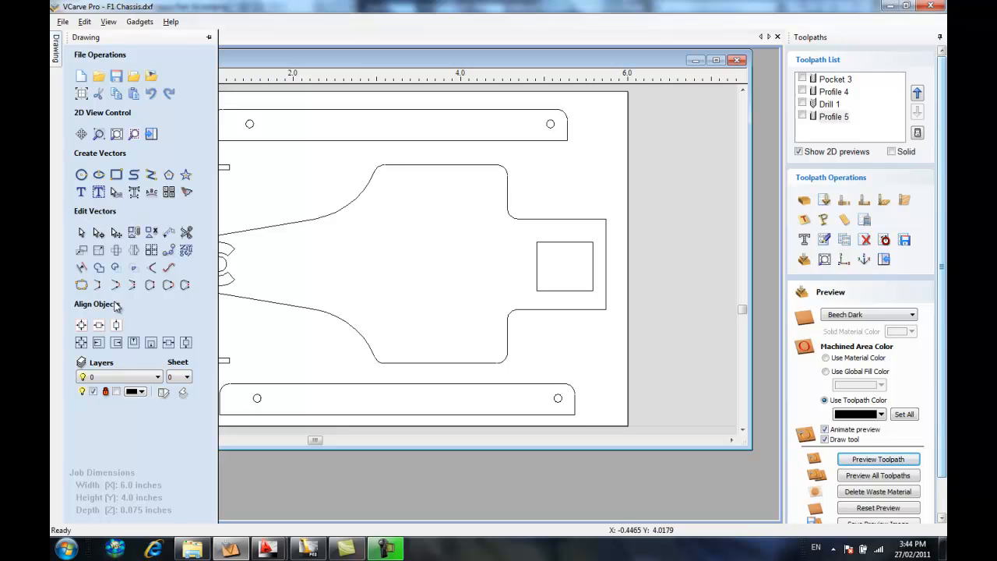
middle_click_drag(340, 164, 434, 182)
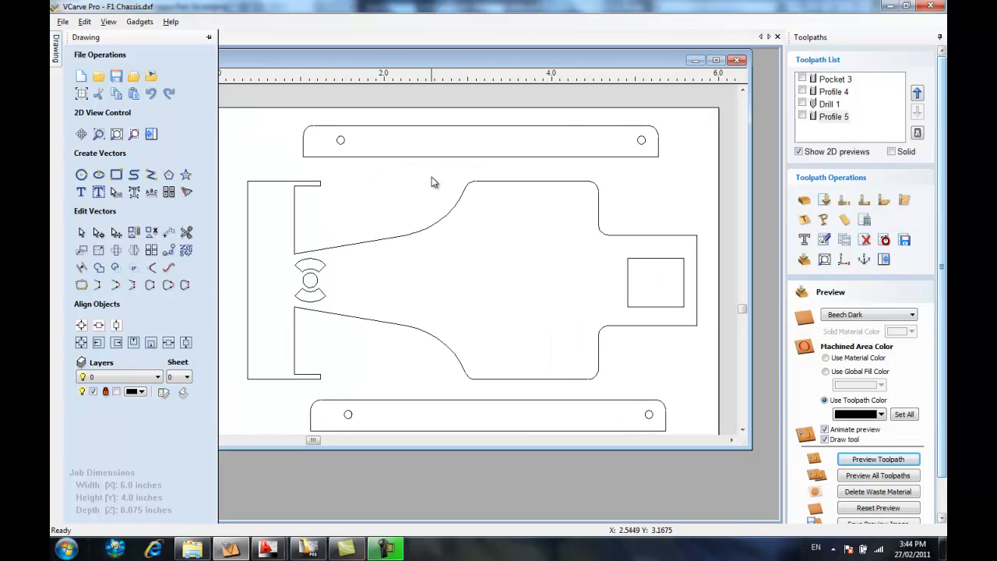
mouse_move(54, 48)
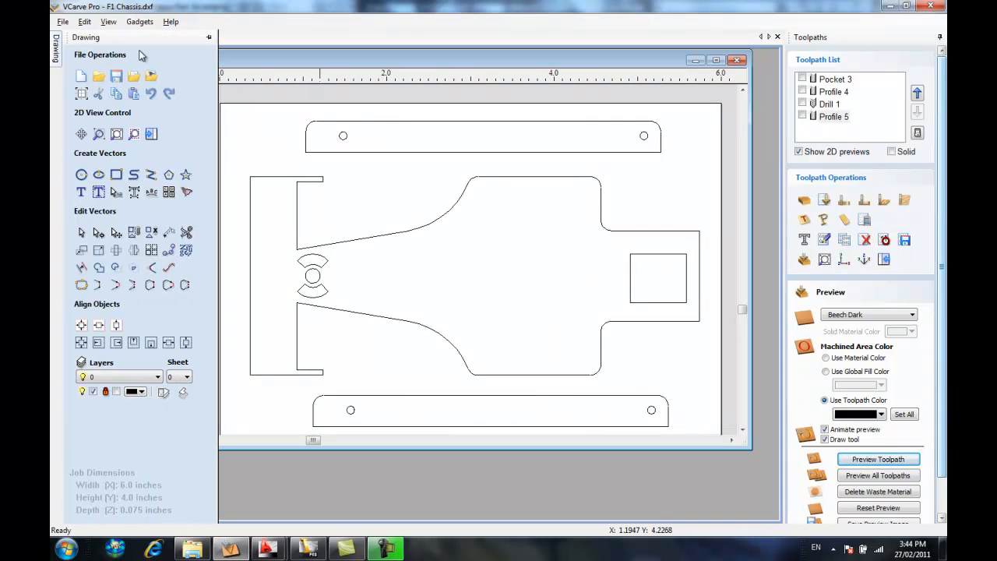
left_click(208, 37)
mouse_move(589, 216)
middle_mouse_down()
mouse_move(461, 224)
mouse_move(481, 212)
middle_mouse_up()
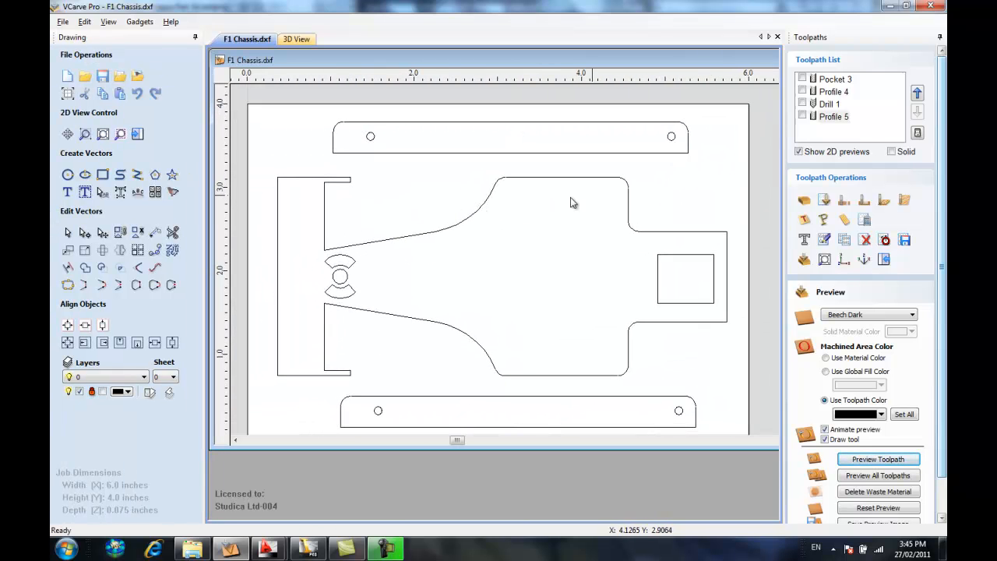
- Join the open vectors of the upper side strip's outline into one closed shape, using a tolerance of 0.0004 inches
left_click(668, 153)
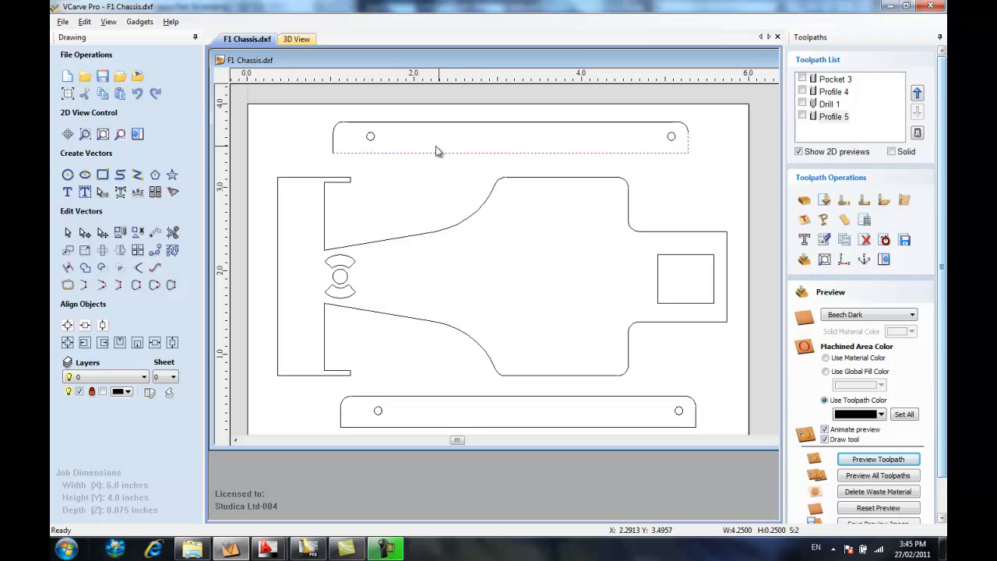
left_click(357, 127, "shift")
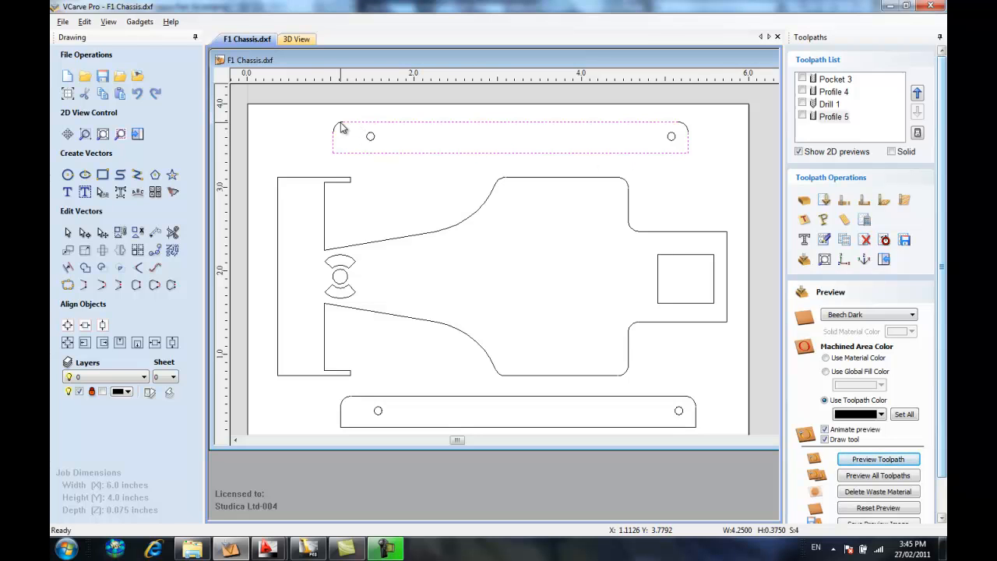
left_click(688, 136, "shift")
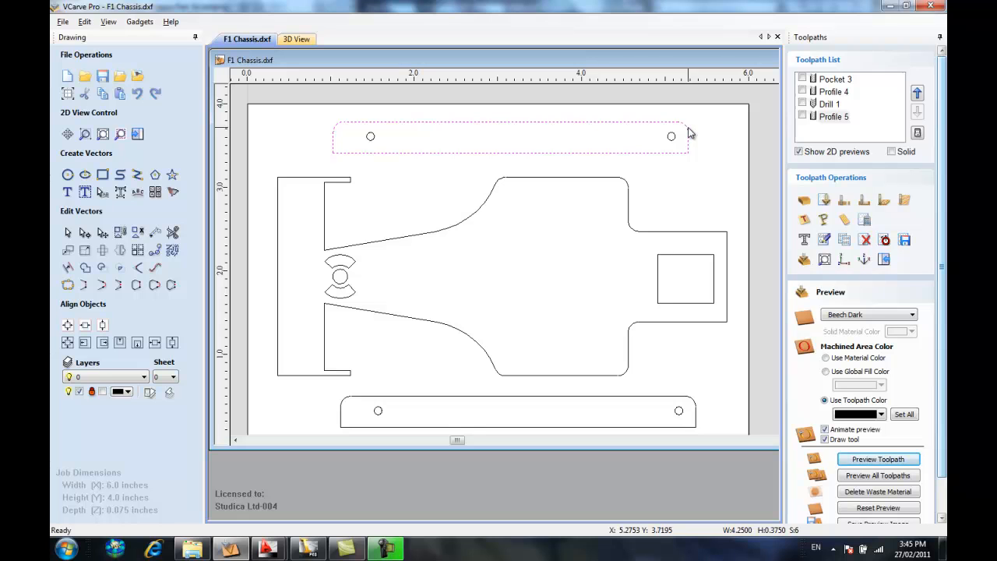
left_click(68, 285)
left_click(88, 191)
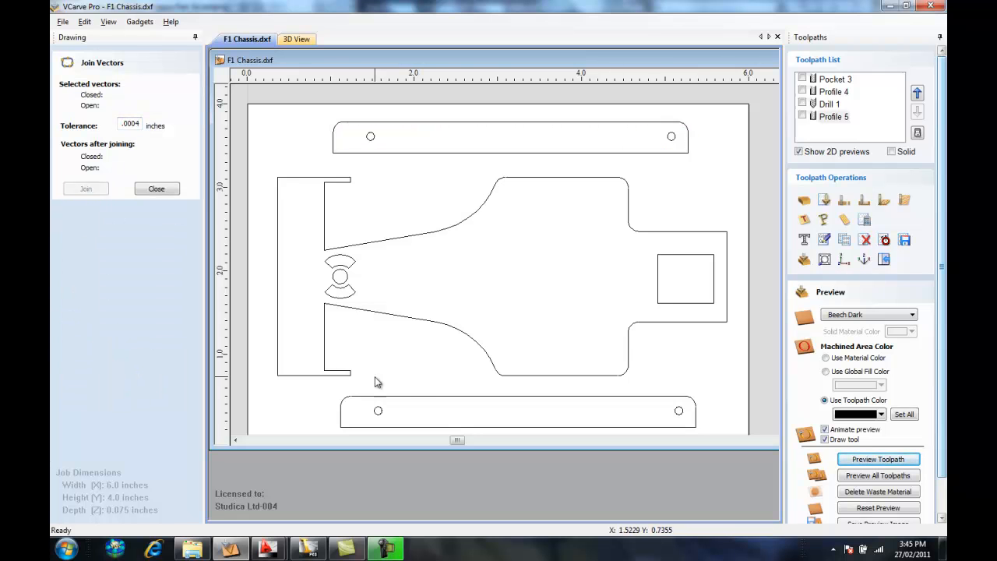
- Join the open outline vectors of the lower side strip into a single closed vector
left_click(695, 411, "shift")
left_click(669, 427, "shift")
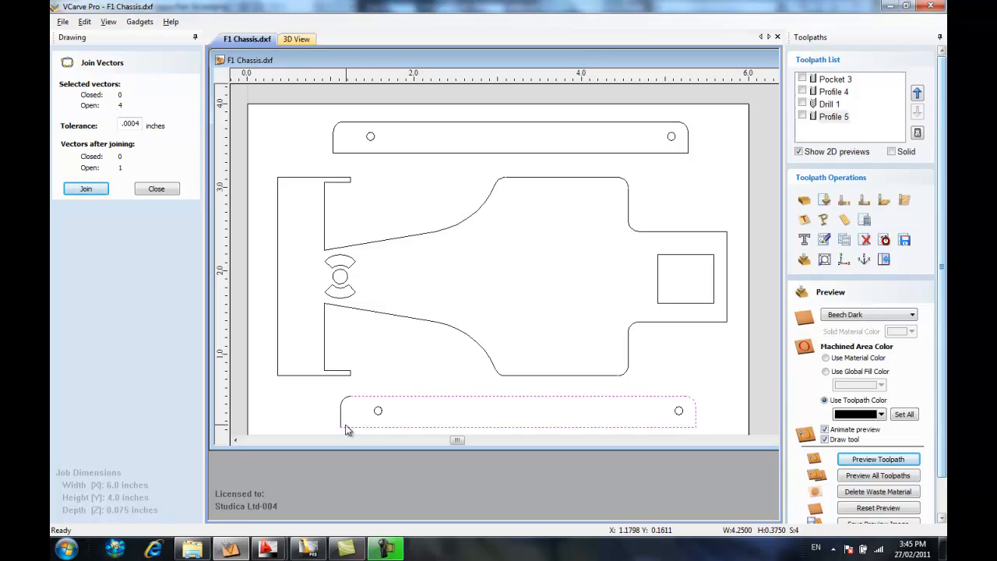
left_click(343, 399, "shift")
left_click(84, 189)
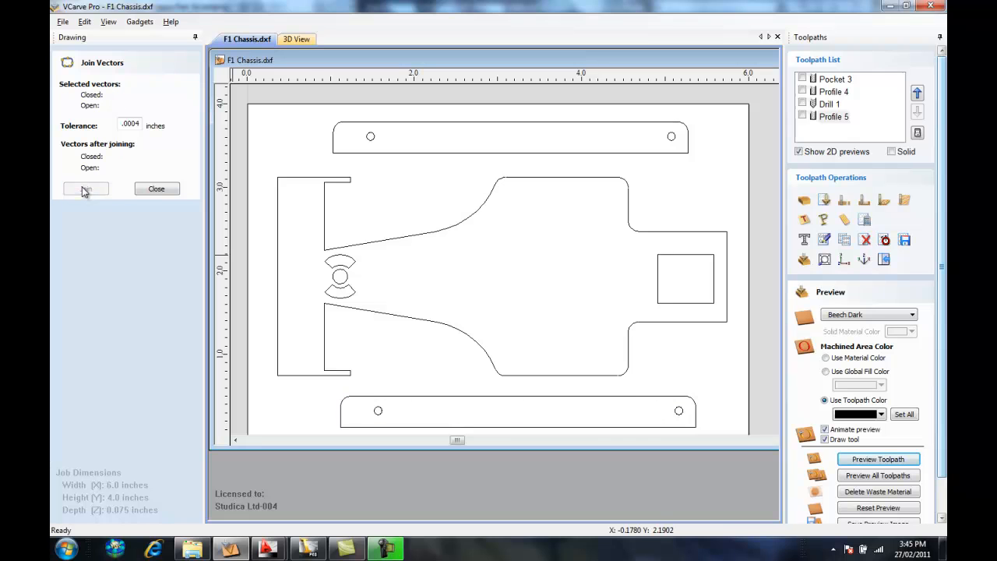
- Select every line and arc of the main chassis's outer outline and join them into one closed vector
left_click(706, 321)
left_click(728, 304, "shift")
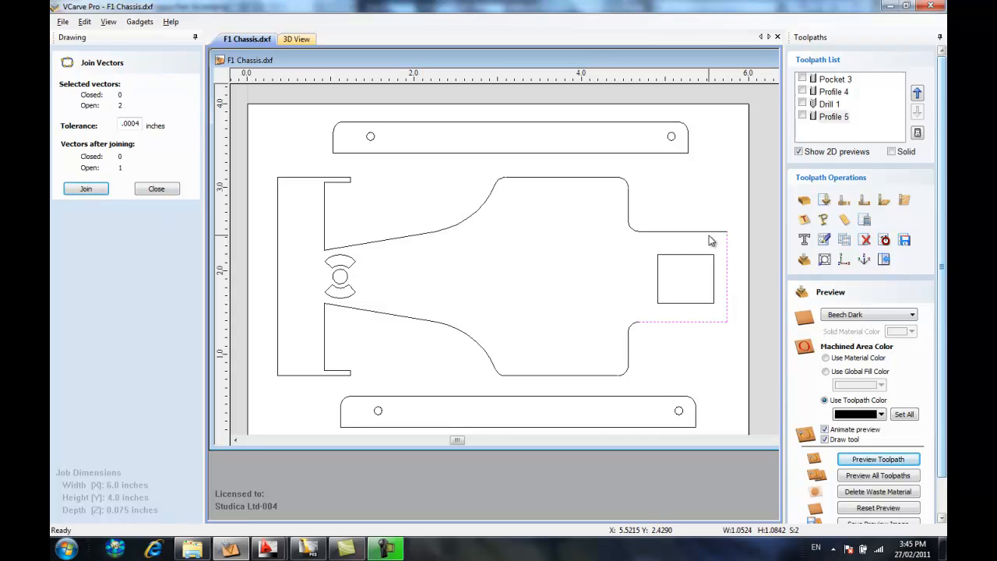
left_click(633, 228, "shift")
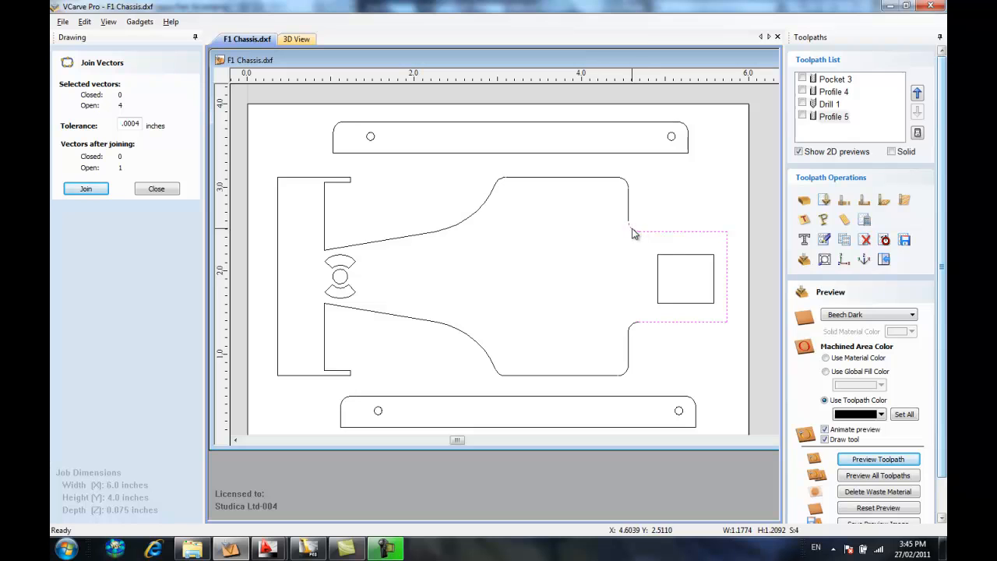
left_click(628, 207, "shift")
left_click(627, 183, "shift")
left_click(537, 178, "shift")
left_click(498, 184, "shift")
left_click(490, 199, "shift")
left_click(415, 239, "shift")
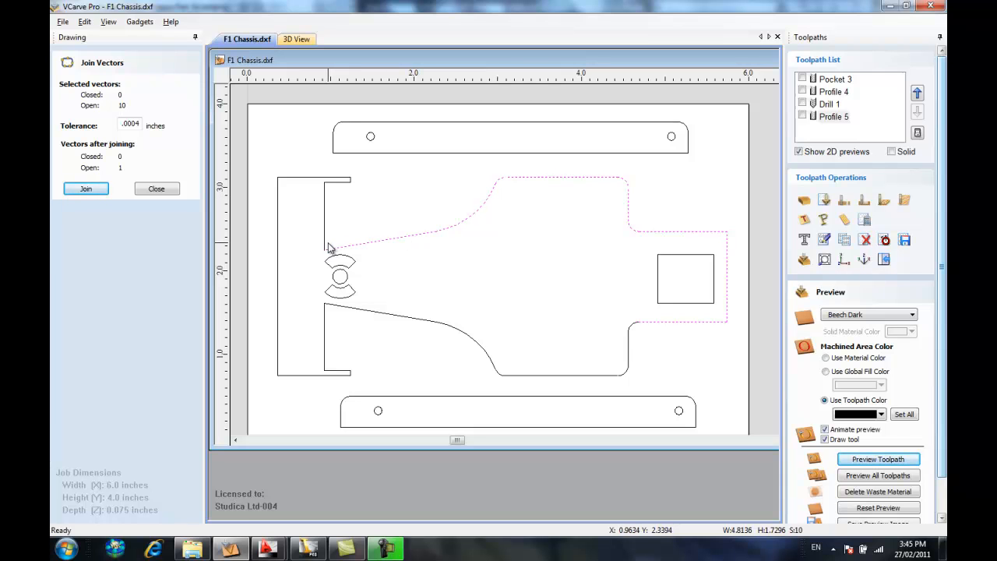
left_click(324, 212, "shift")
left_click(340, 183, "shift")
left_click(335, 178, "shift")
left_click(278, 225, "shift")
left_click(294, 374, "shift")
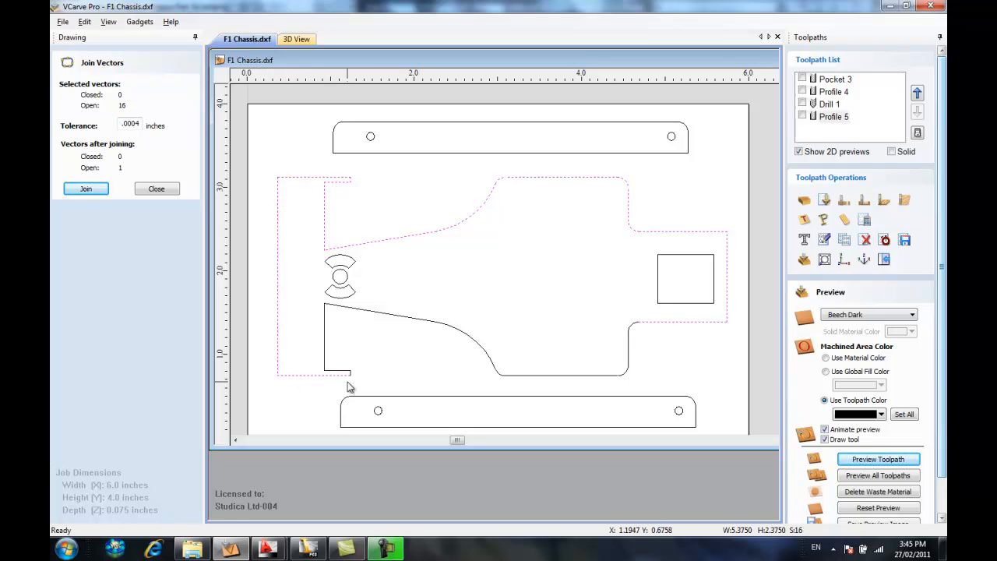
left_click(346, 371, "shift")
left_click(324, 355, "shift")
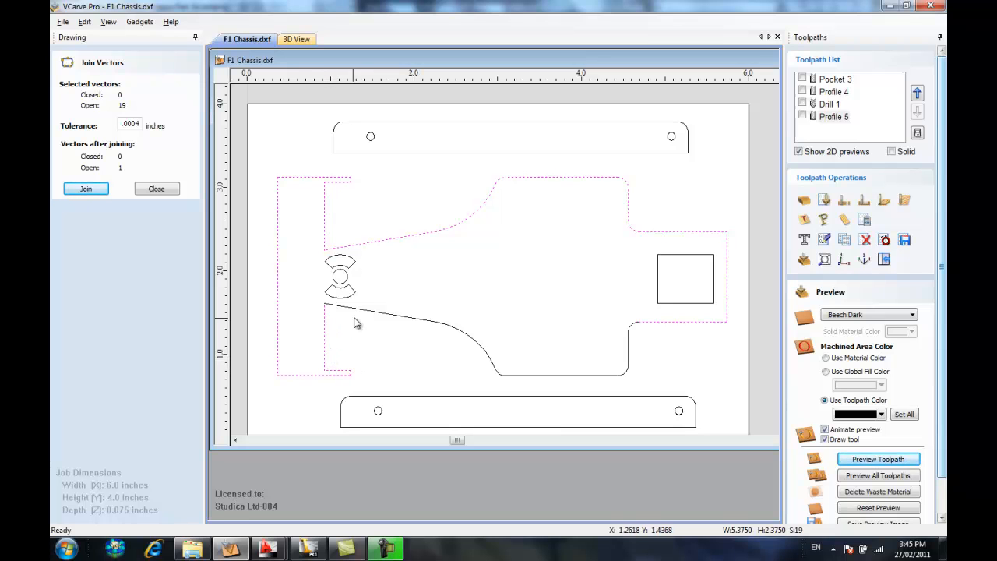
left_click(389, 314, "shift")
left_click(483, 352, "shift")
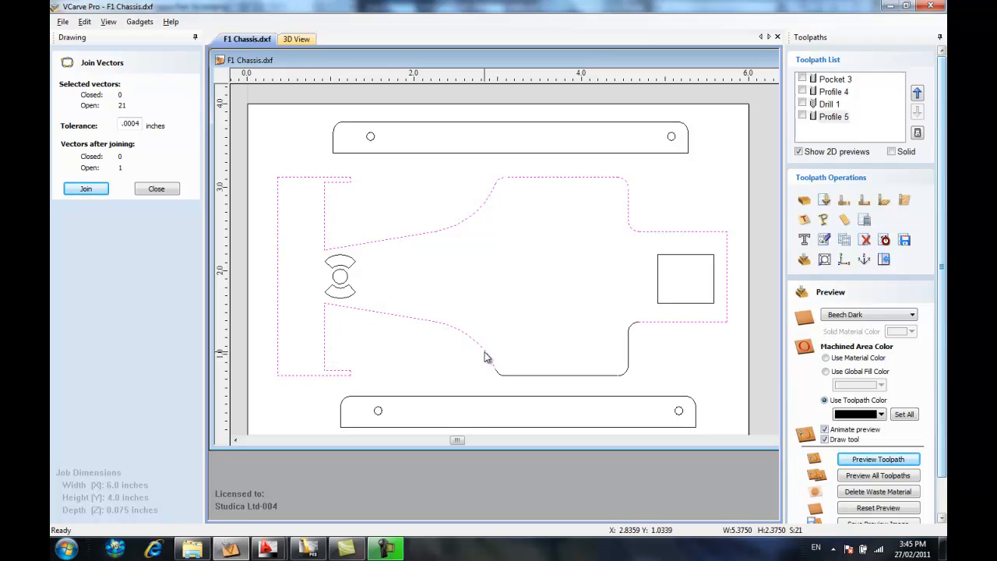
left_click(501, 377, "shift")
left_click(527, 380, "shift")
left_click(629, 372, "shift")
left_click(628, 343, "shift")
left_click(631, 328, "shift")
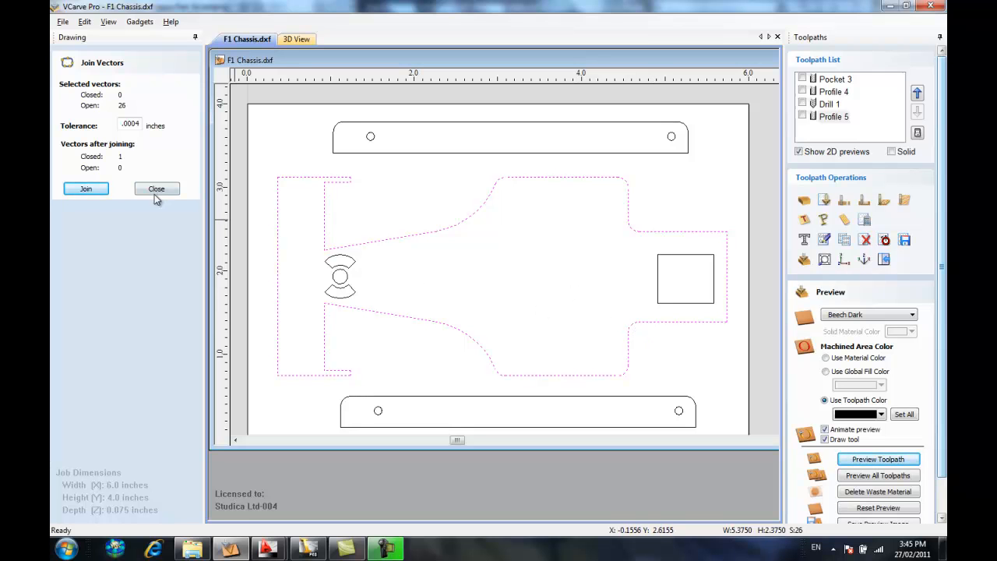
left_click(85, 189)
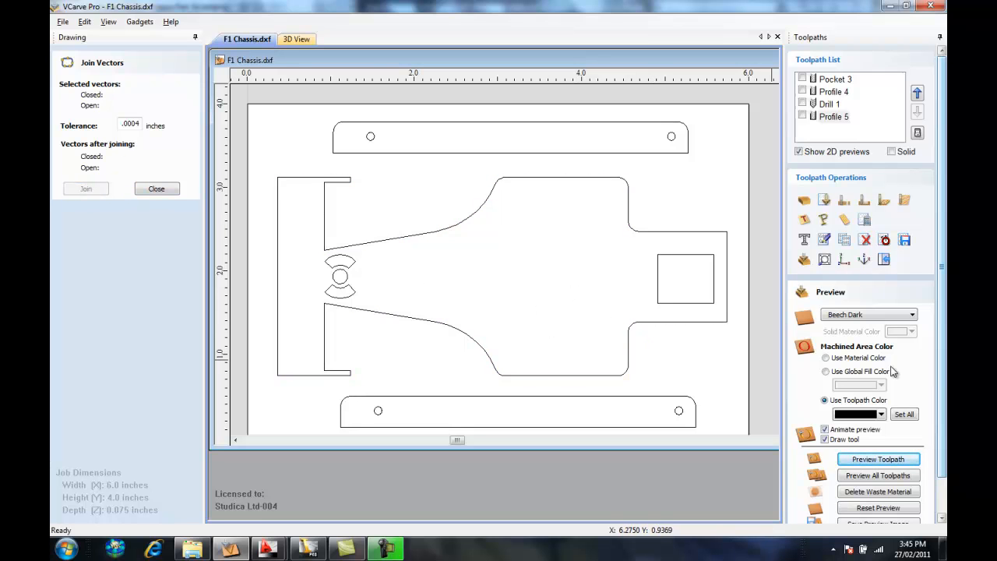
- Calculate a 0.075 inch deep outside profile toolpath with the 3/32 inch end mill for the upper side strip, and return to the 2D view
left_click(842, 201)
left_click(680, 154)
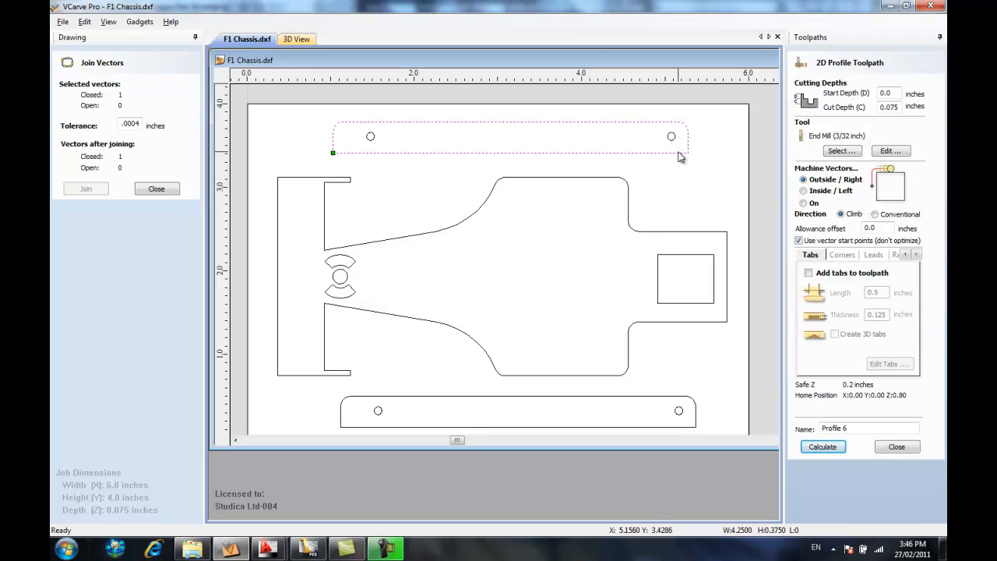
left_click(823, 447)
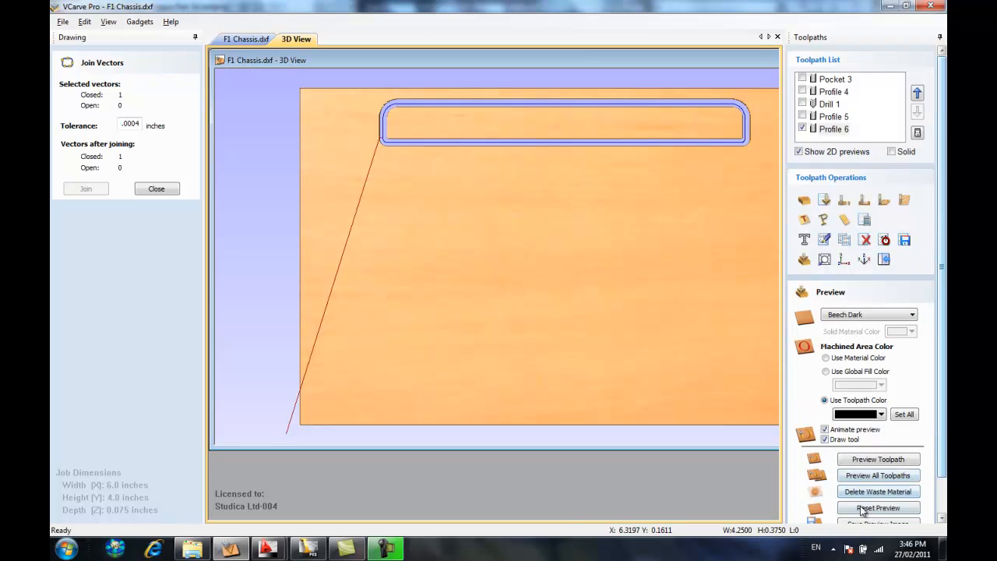
left_click(247, 39)
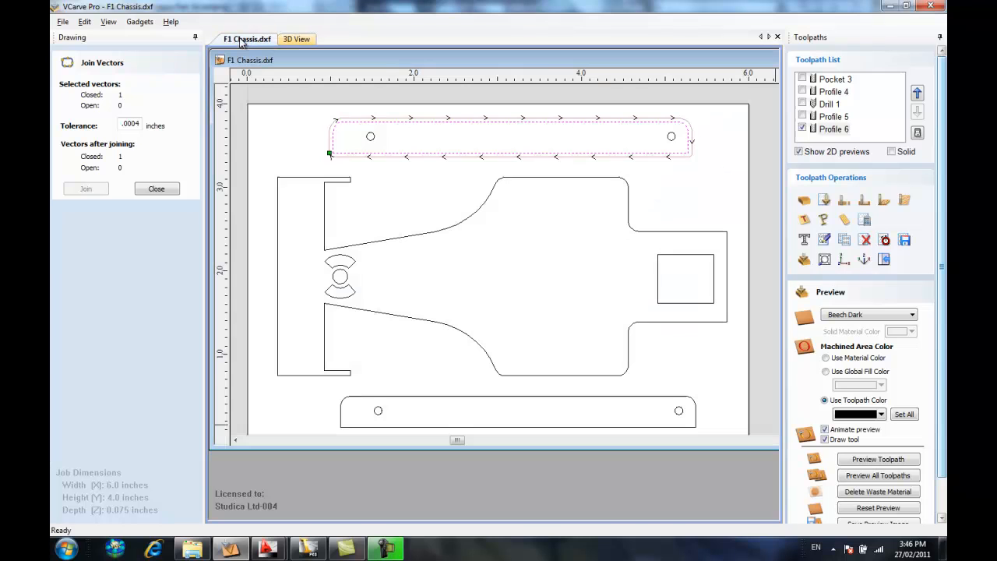
- Calculate and preview a 0.075 inch deep outside profile toolpath with the 3/32 inch end mill for the lower side strip
left_click(549, 396)
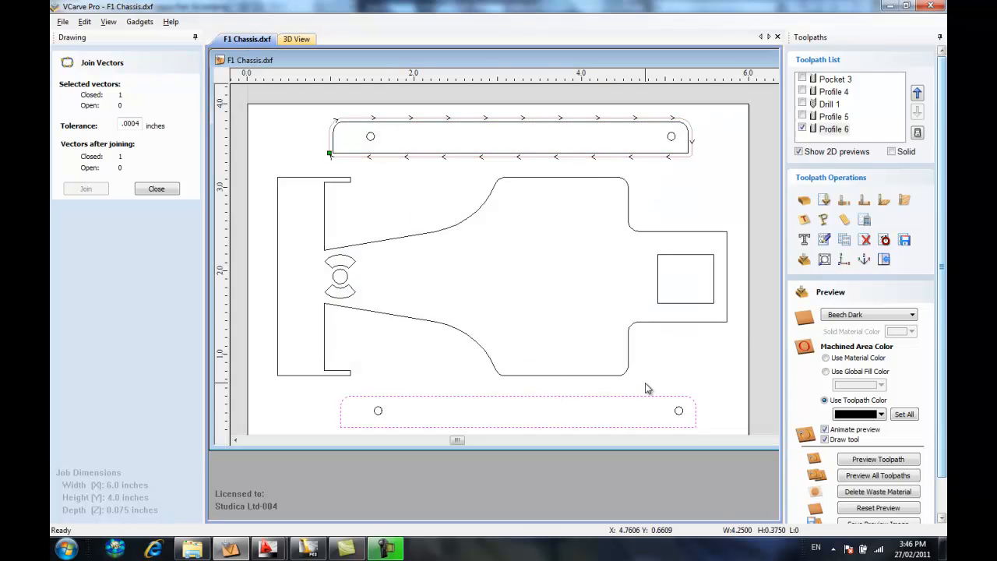
left_click(844, 202)
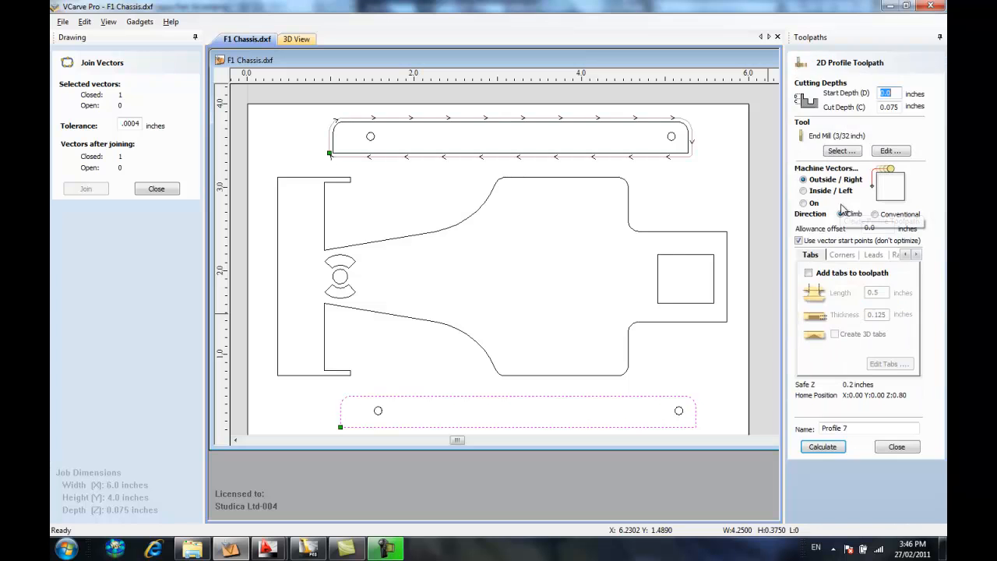
left_click(823, 449)
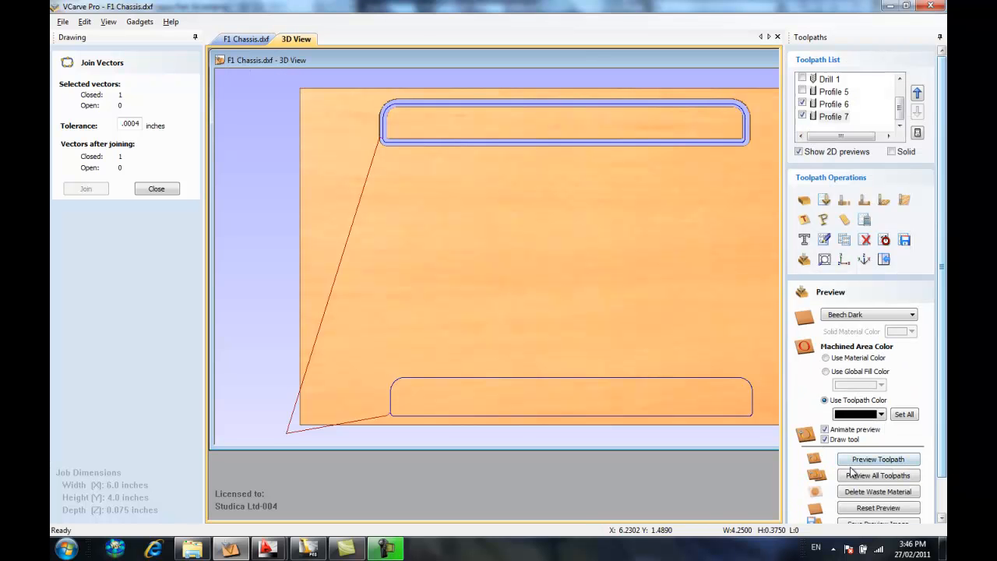
left_click(873, 461)
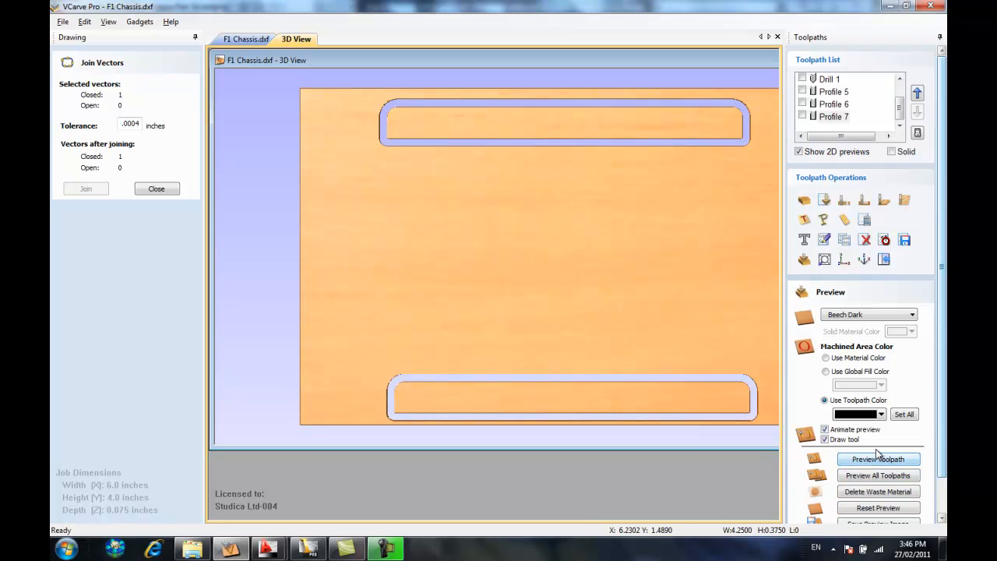
- Calculate and preview a 0.075 inch deep outside profile toolpath with the 3/32 inch end mill for the main chassis's outer outline
left_click(246, 40)
left_click(473, 345)
left_click(843, 203)
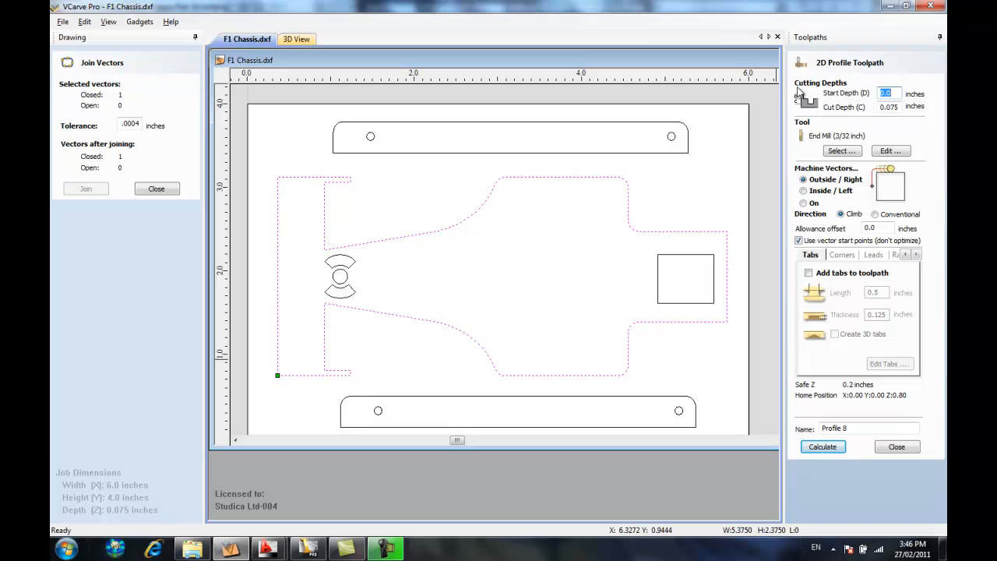
left_click(826, 447)
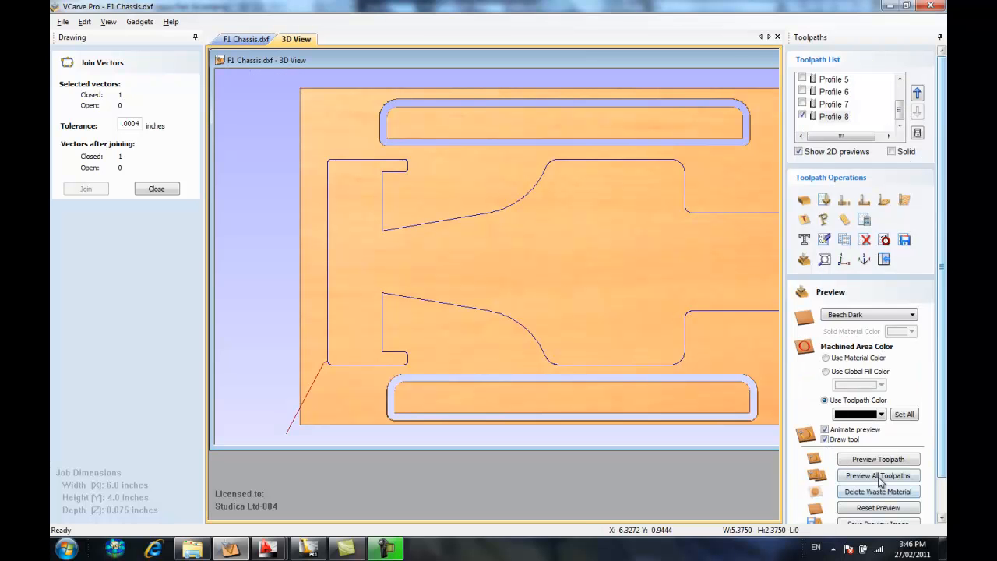
left_click(878, 460)
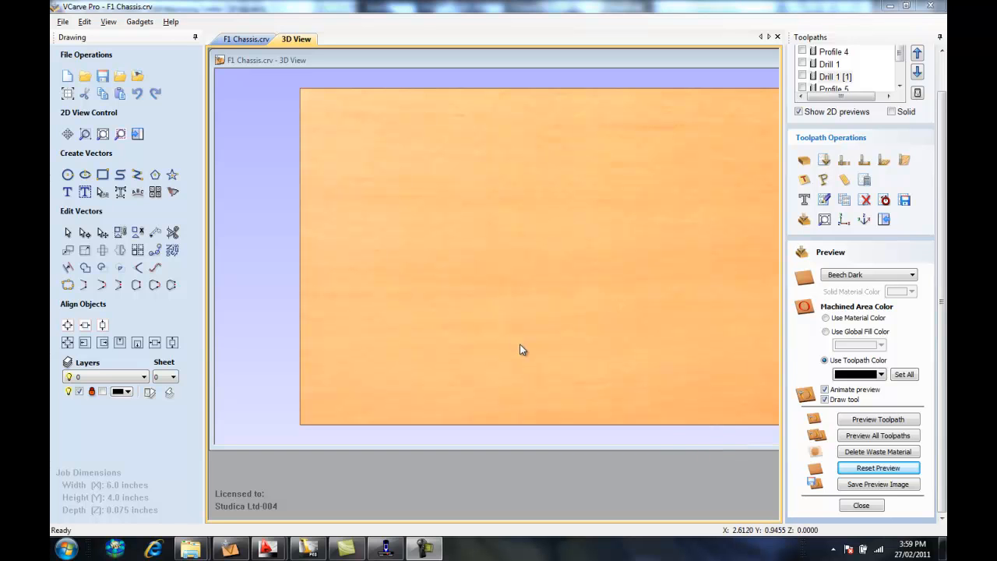
- Preview all toolpaths together, and include Pocket 3, Profile 4, Drill 1 and Profiles 5 to 8 in the single output file
left_click(874, 437)
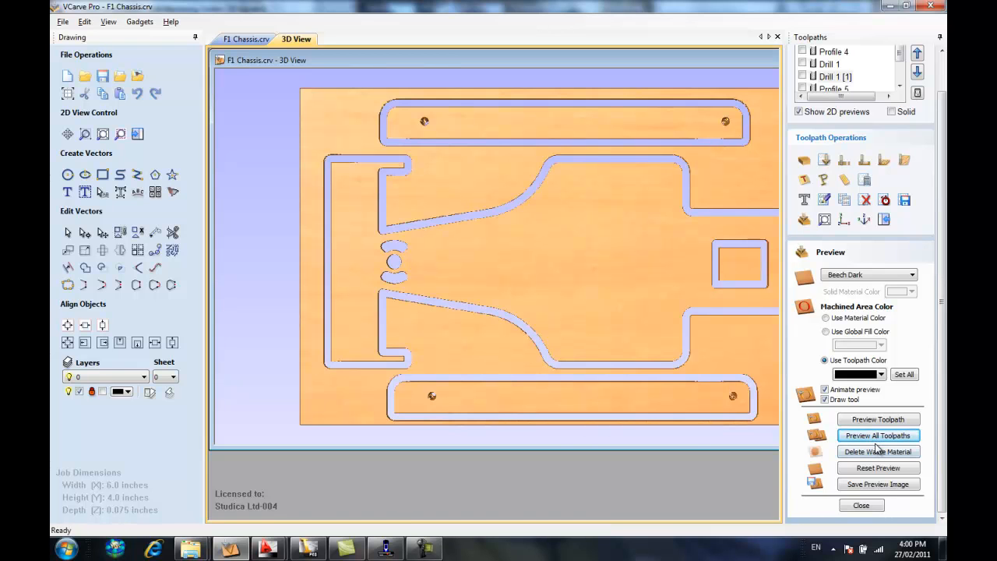
left_click(903, 201)
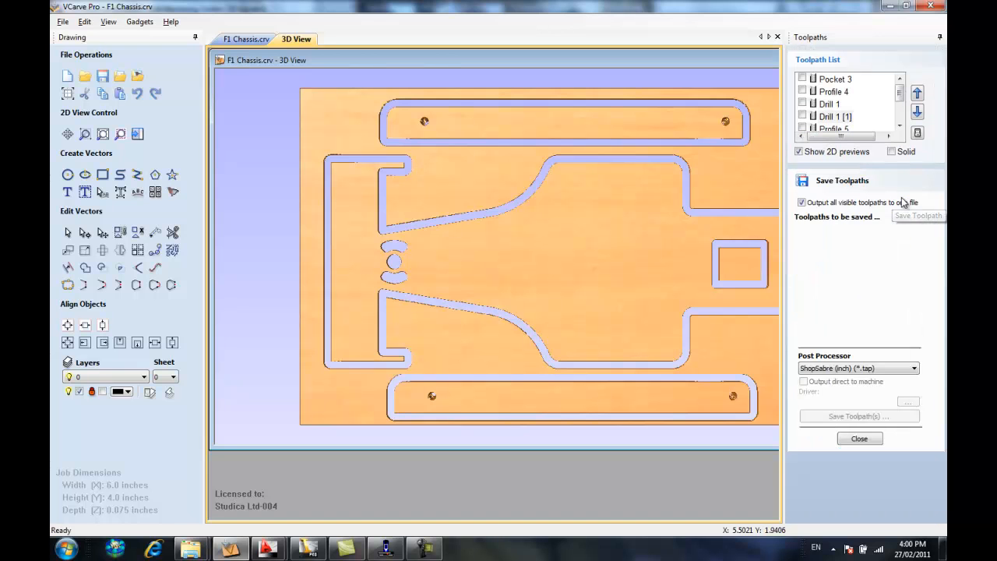
left_click(802, 78)
left_click(802, 91)
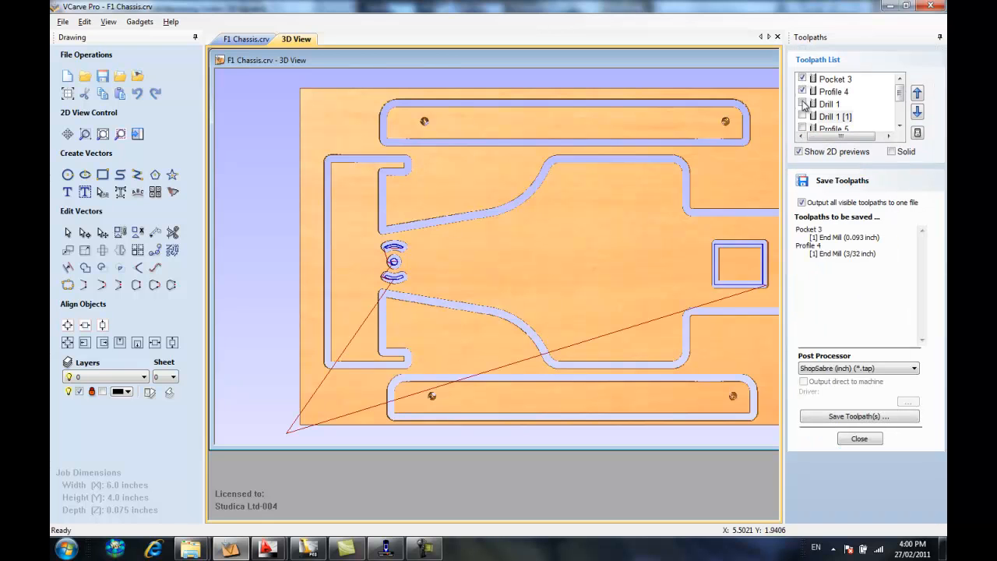
left_click(802, 104)
left_click(802, 116)
scroll(807, 115, "down", 1)
left_click(802, 104)
left_click(802, 116)
left_click(803, 129)
scroll(804, 132, "down", 1)
left_click(803, 129)
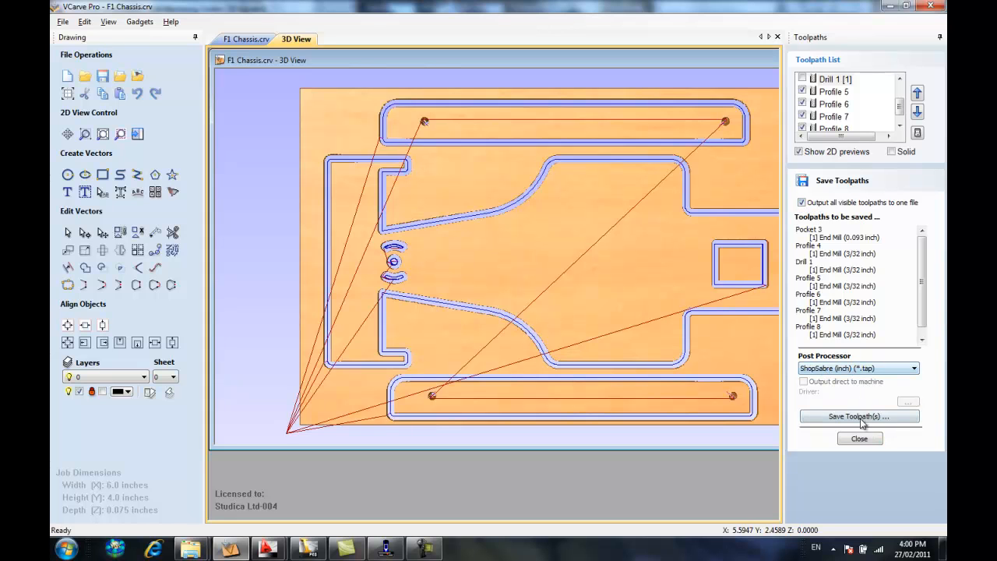
- Save the chosen toolpaths as F1 Chassis.tap in the F1 Slot folder with the ShopSabre (inch) post processor, and save the project
left_click(914, 368)
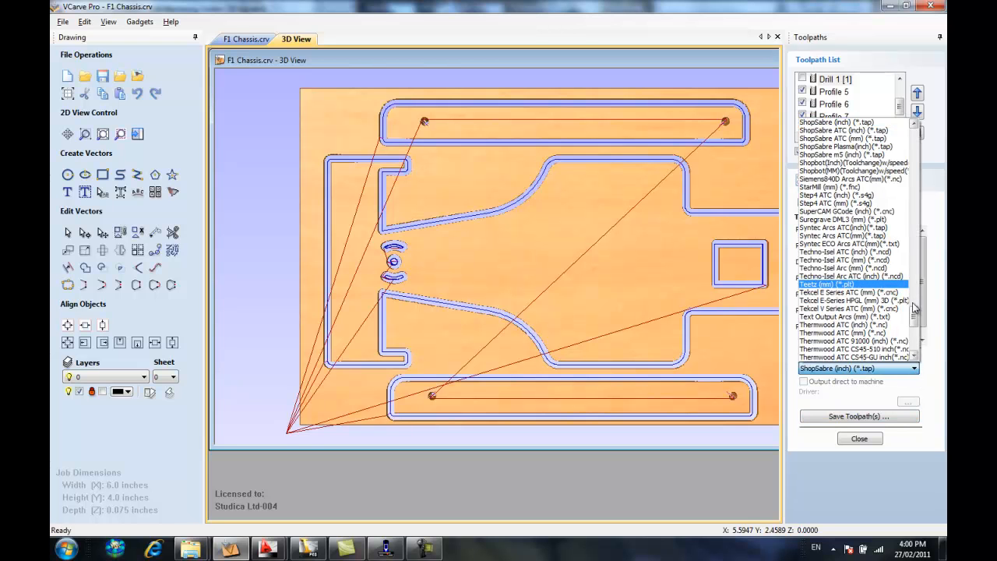
mouse_move(915, 320)
left_mouse_down()
mouse_move(934, 144)
mouse_move(919, 210)
mouse_move(915, 327)
left_mouse_up()
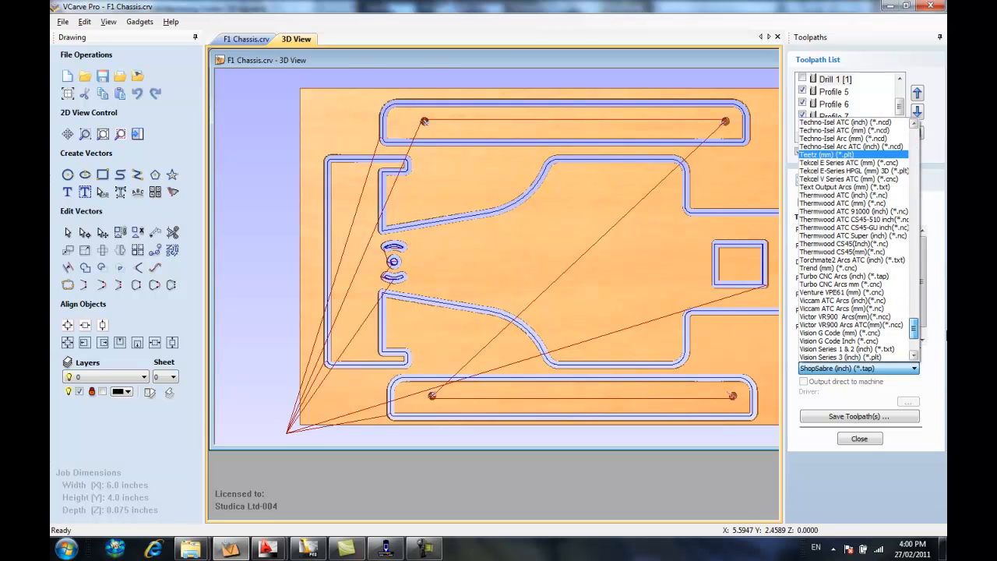
left_click(860, 422)
left_click(860, 417)
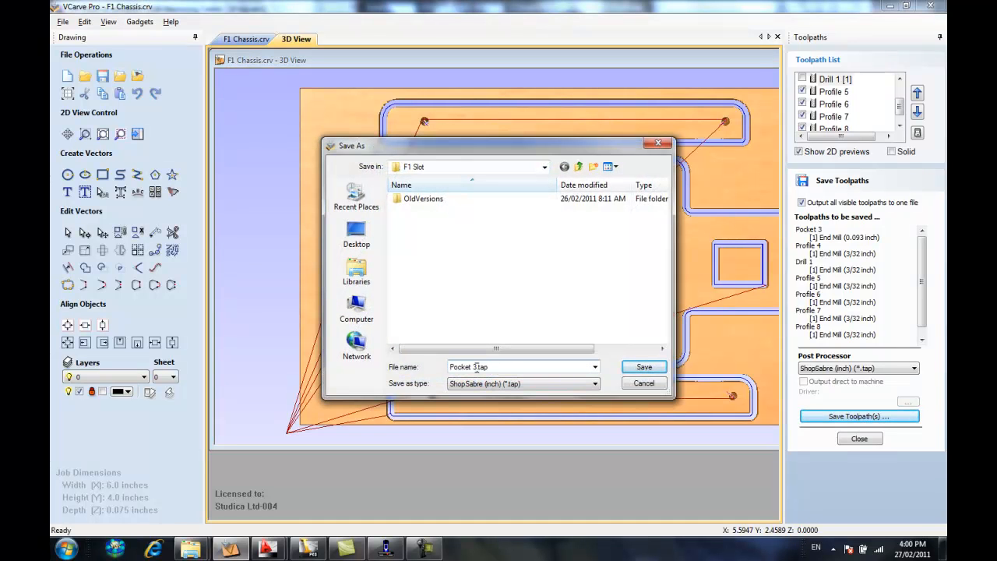
type("F1 Chassis")
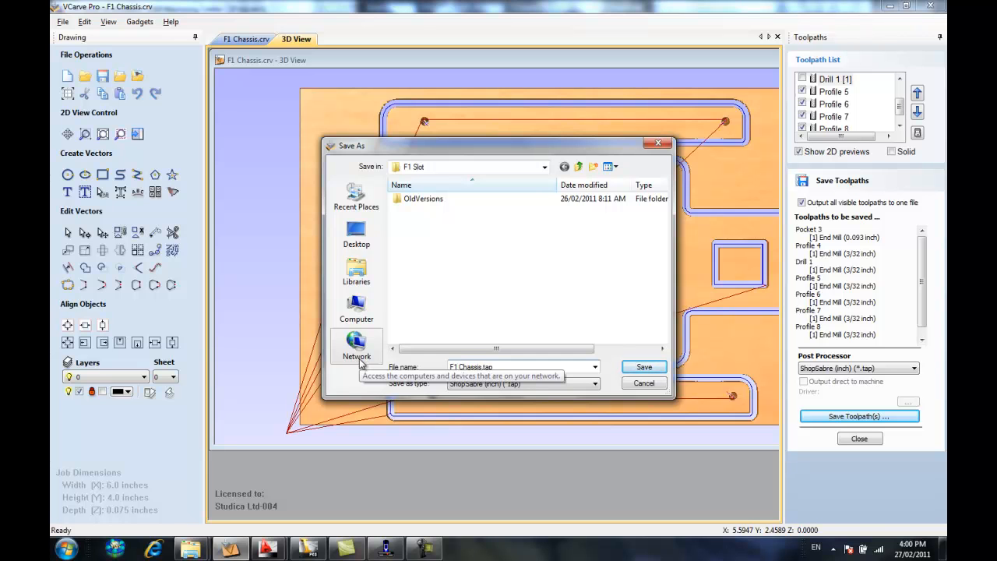
left_click(656, 375)
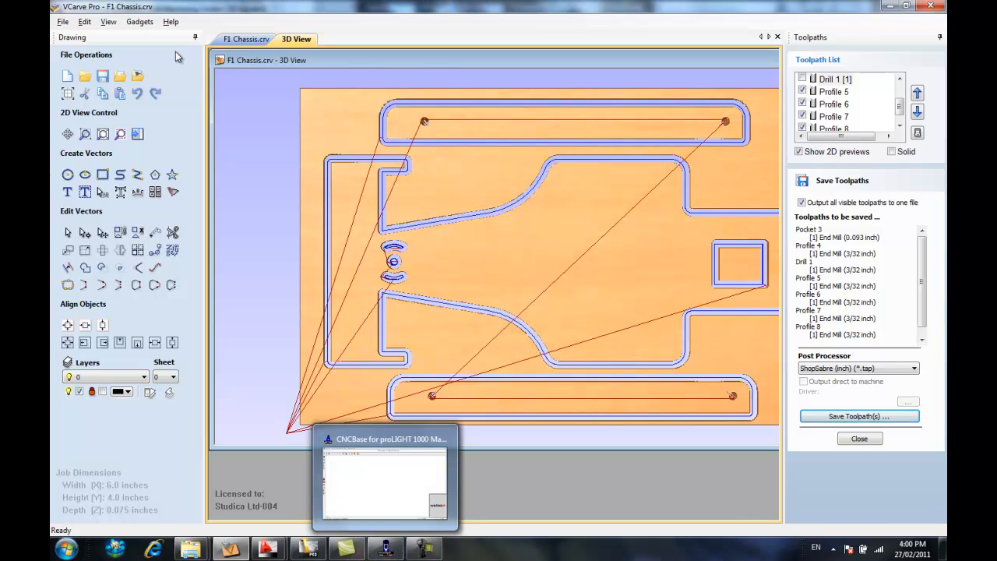
left_click(62, 21)
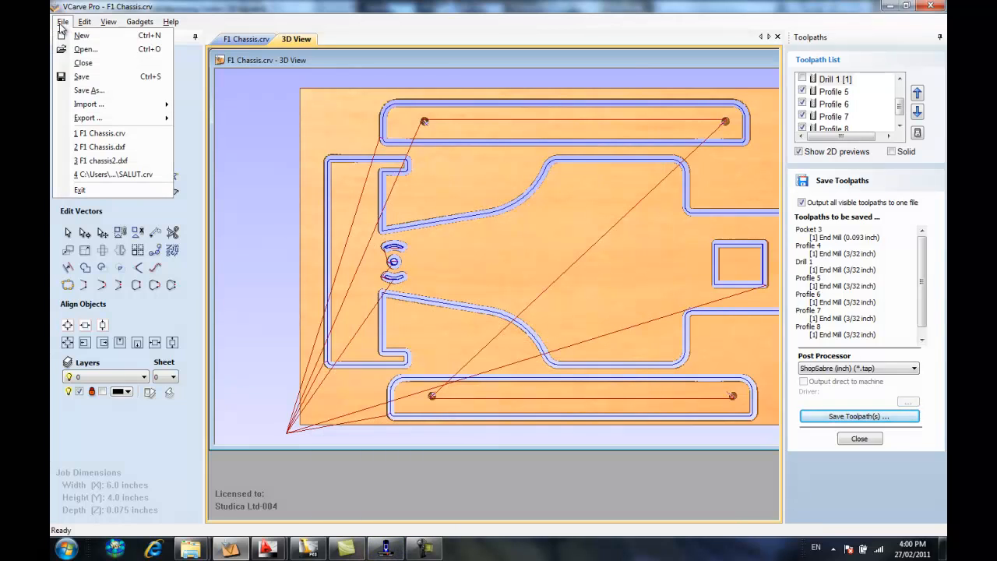
left_click(77, 84)
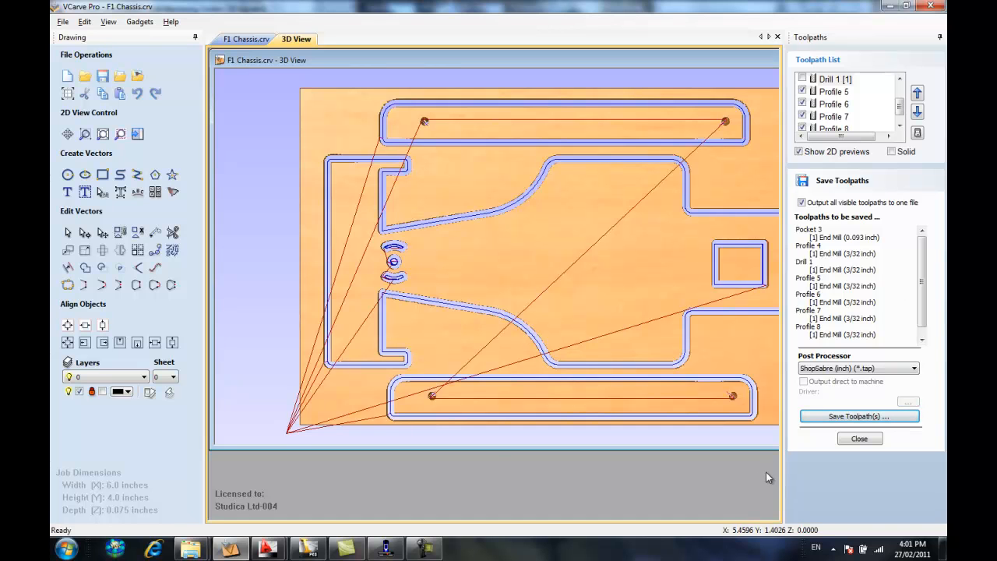
- Switch to CNCBase for proLIGHT 1000 and open F1 Chassis.tap from the F1 Slot folder, with all file types listed
mouse_move(427, 551)
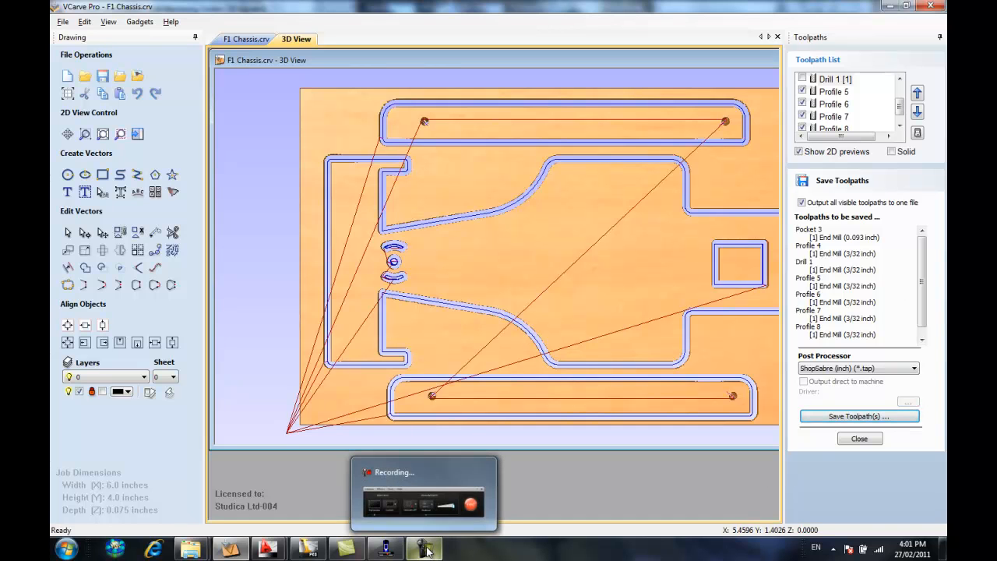
left_click(388, 550)
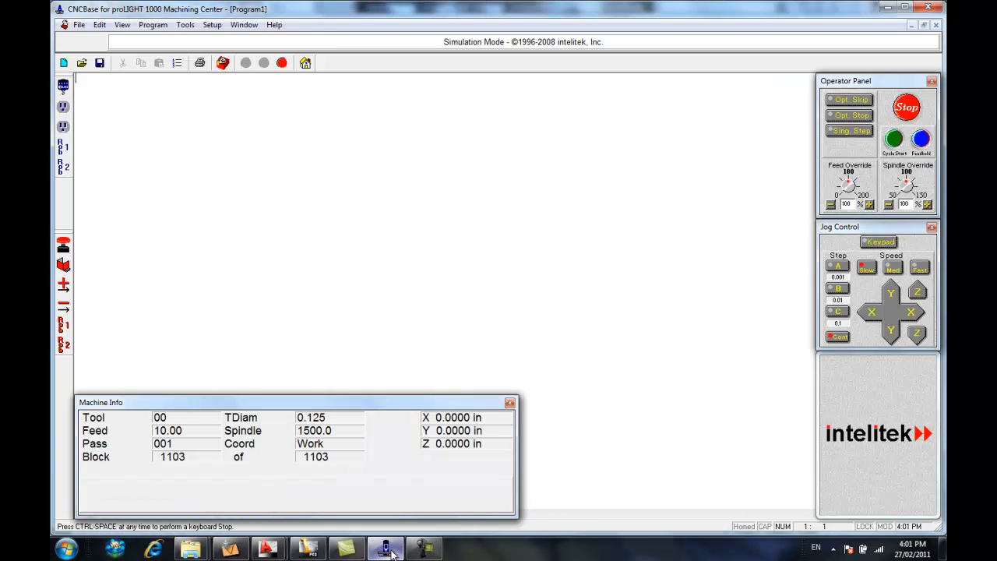
left_click(82, 64)
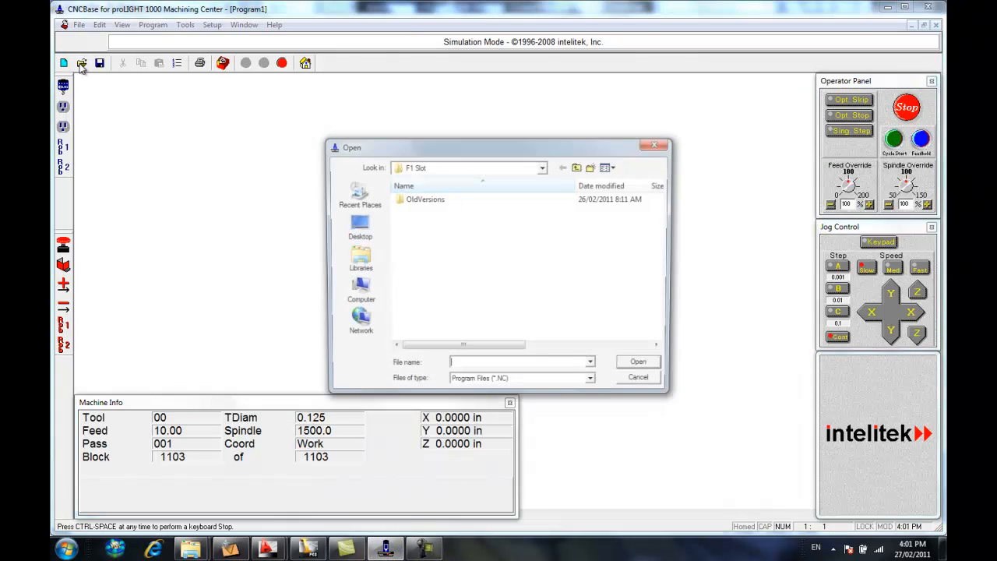
left_click(474, 387)
left_click(473, 404)
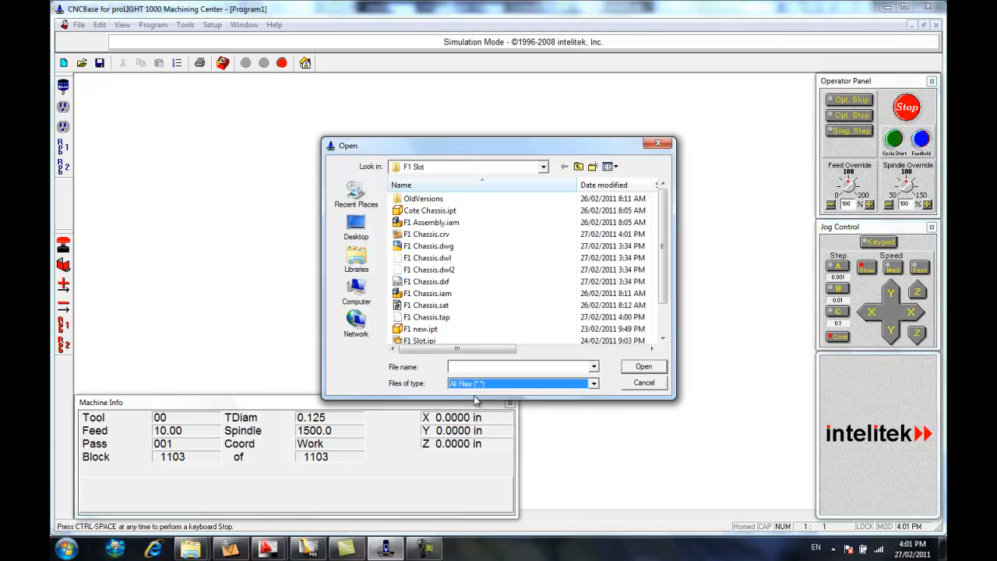
double_click(435, 317)
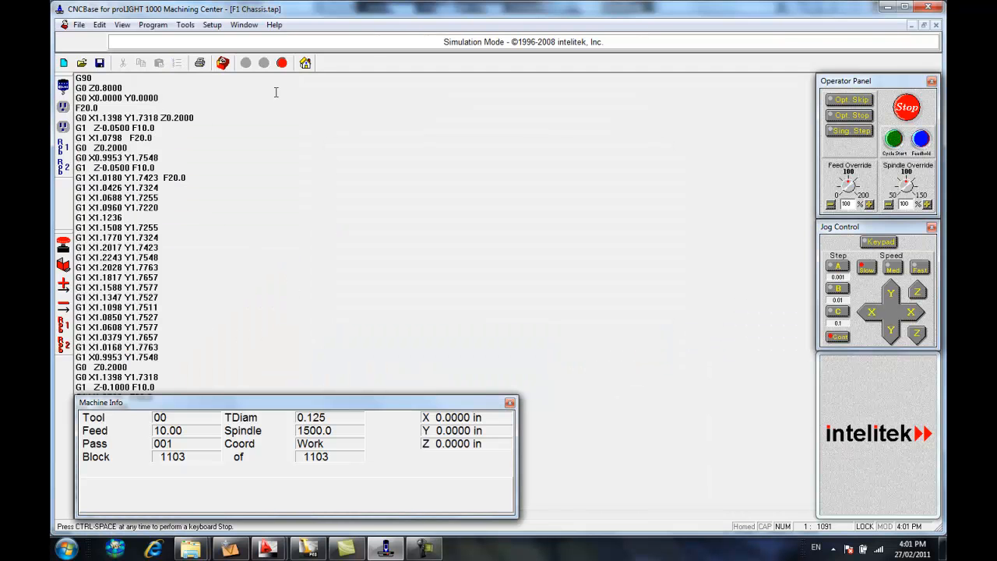
- Run the Verify simulation of the chassis program on stock 6 long, 4 wide and 0.075 inches high, and dismiss the closing message
left_click(223, 64)
left_click(567, 263)
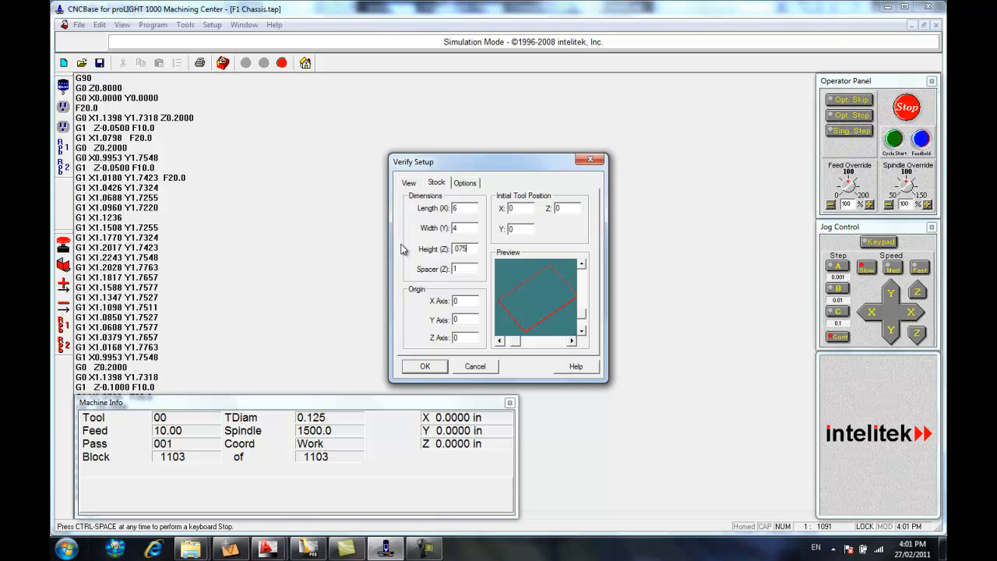
left_click(462, 268)
left_click(427, 367)
left_click(437, 306)
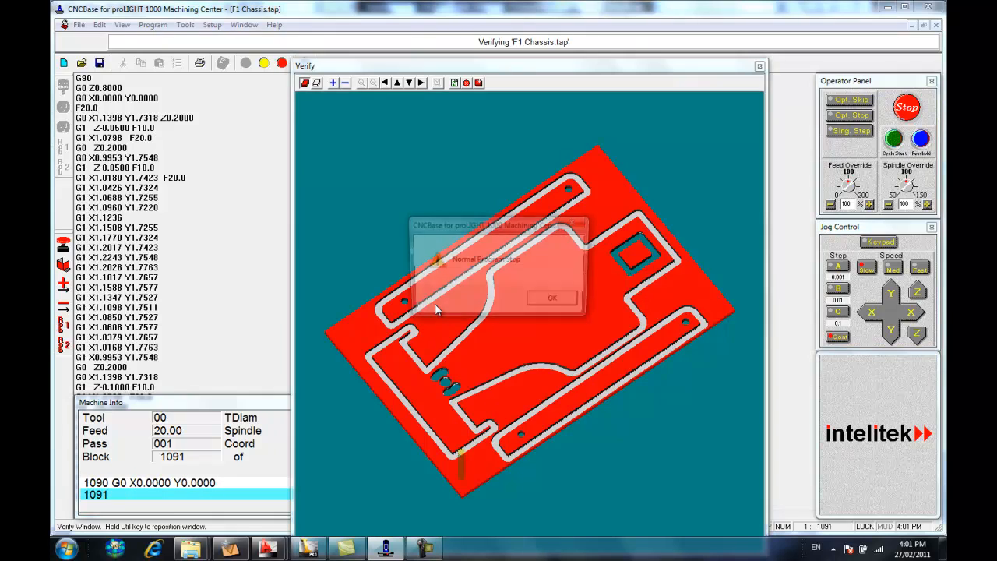
left_click(557, 309)
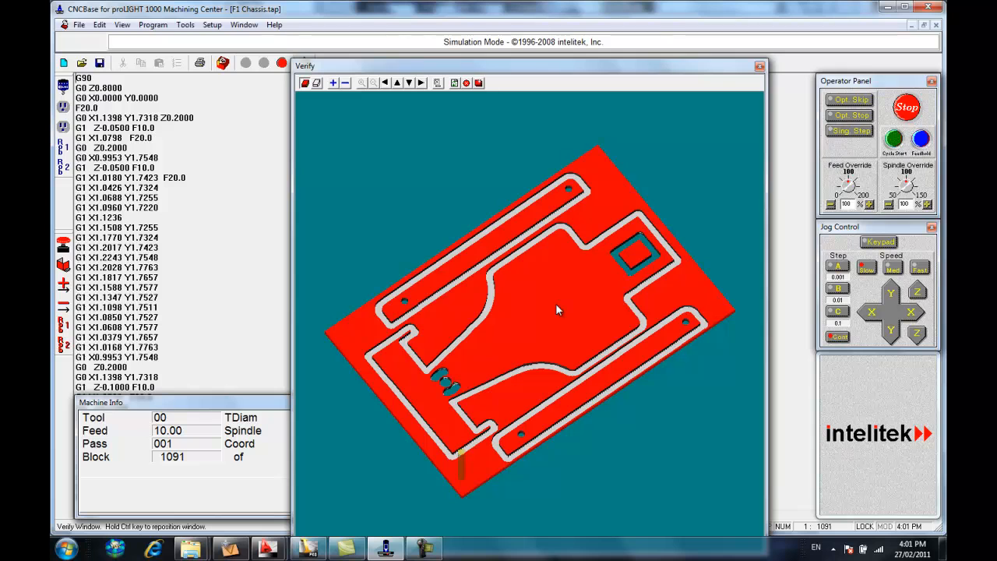